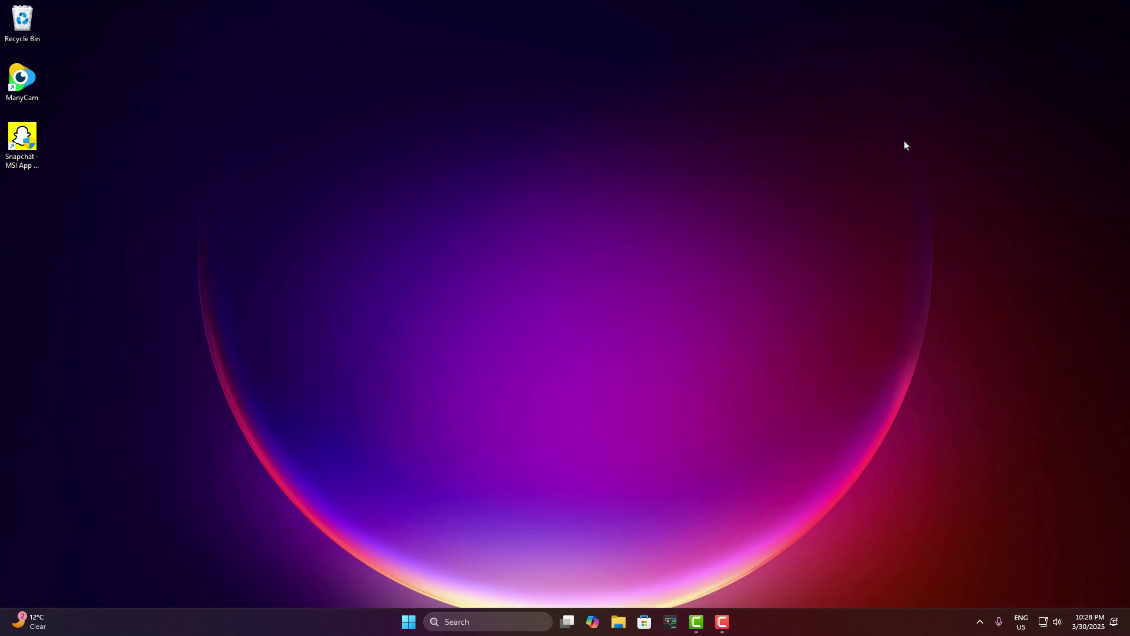
Step: Try several Start searches (registry editor, gpedit, windows), clearing each query and dismissing Start
key("super")
type("c")
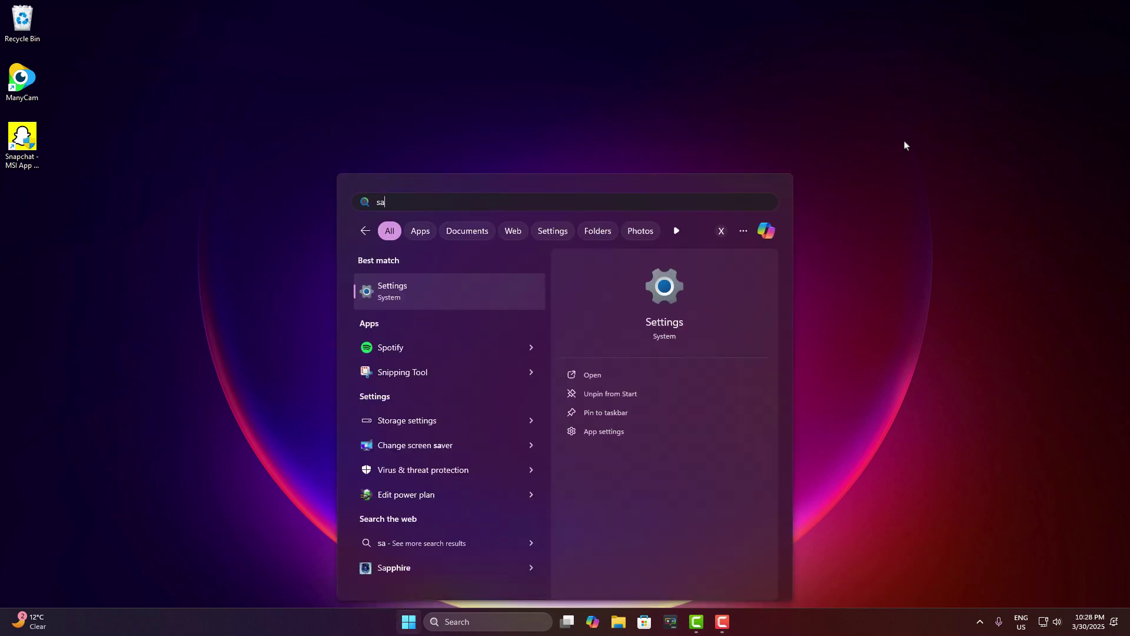
type("ontrol panel")
key("ctrl+a")
key("BackSpace")
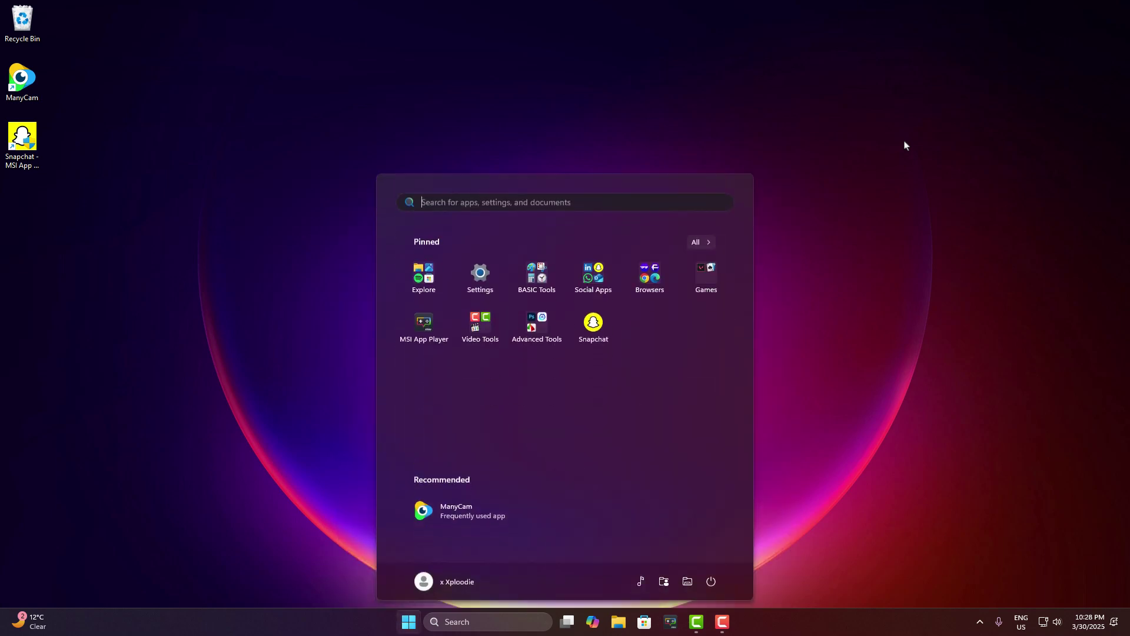
key("super")
key("super")
type("s")
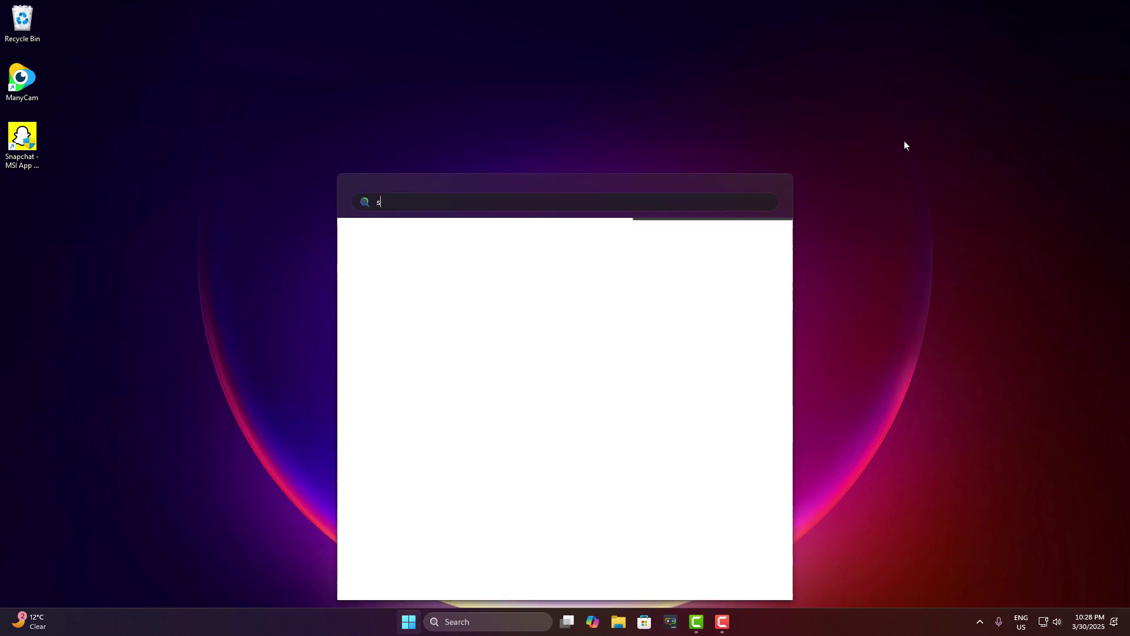
type("erch")
key("ctrl+a")
key("BackSpace")
type("windows")
key("ctrl+a")
key("BackSpace")
type("services.msc")
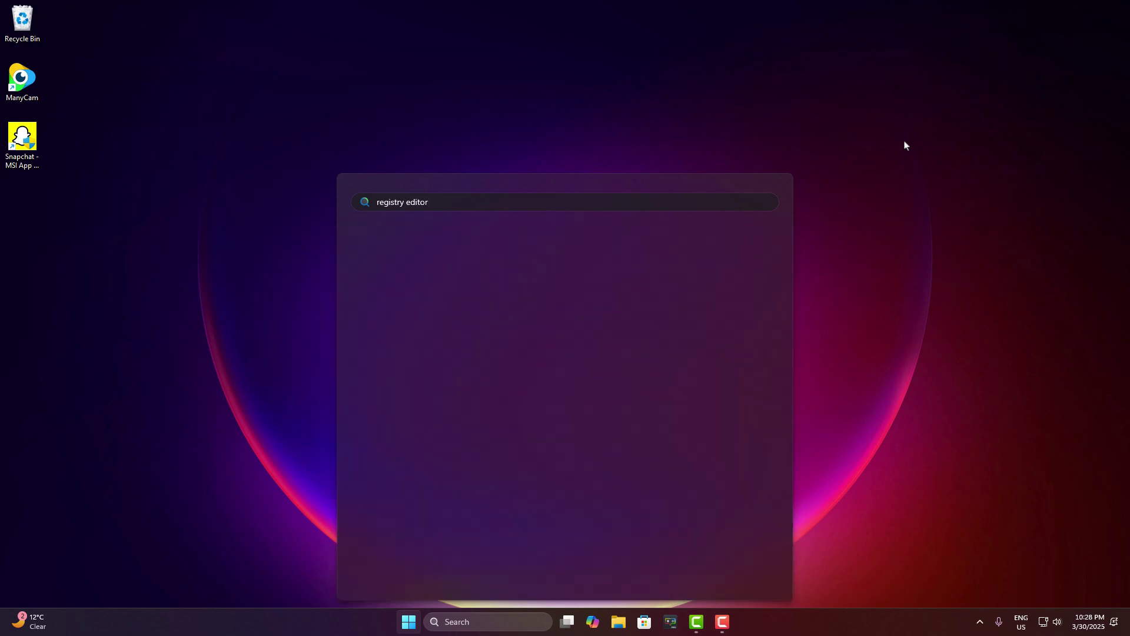
key("ctrl+a")
key("BackSpace")
type("gpedit")
key("ctrl+a")
key("BackSpace")
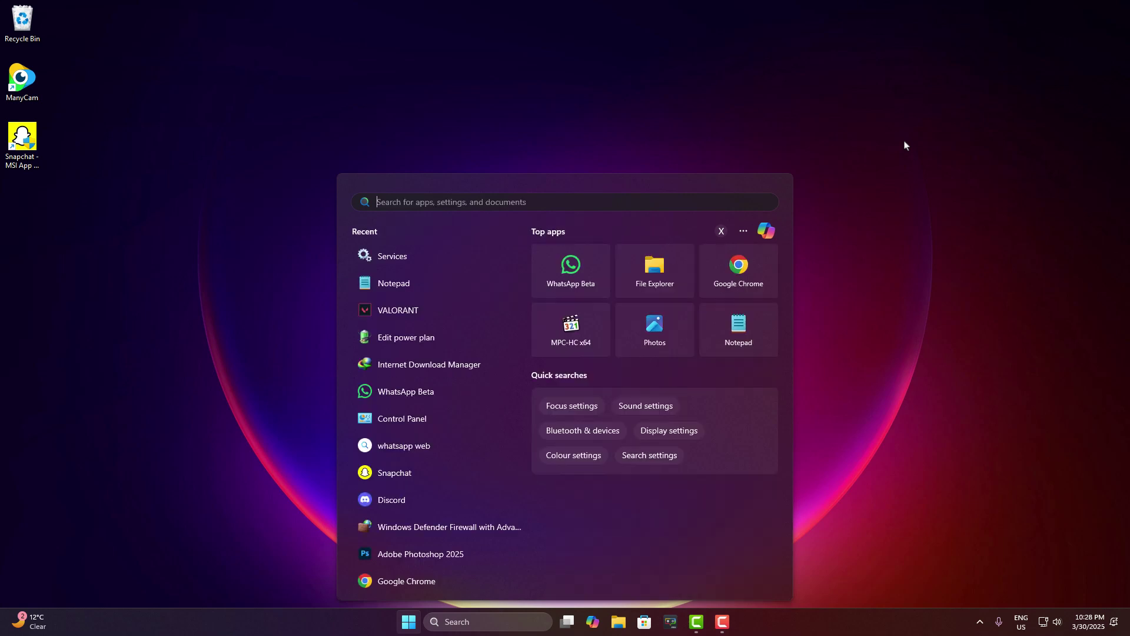
type("windows")
key("ctrl+a")
key("BackSpace")
key("Escape")
key("Escape")
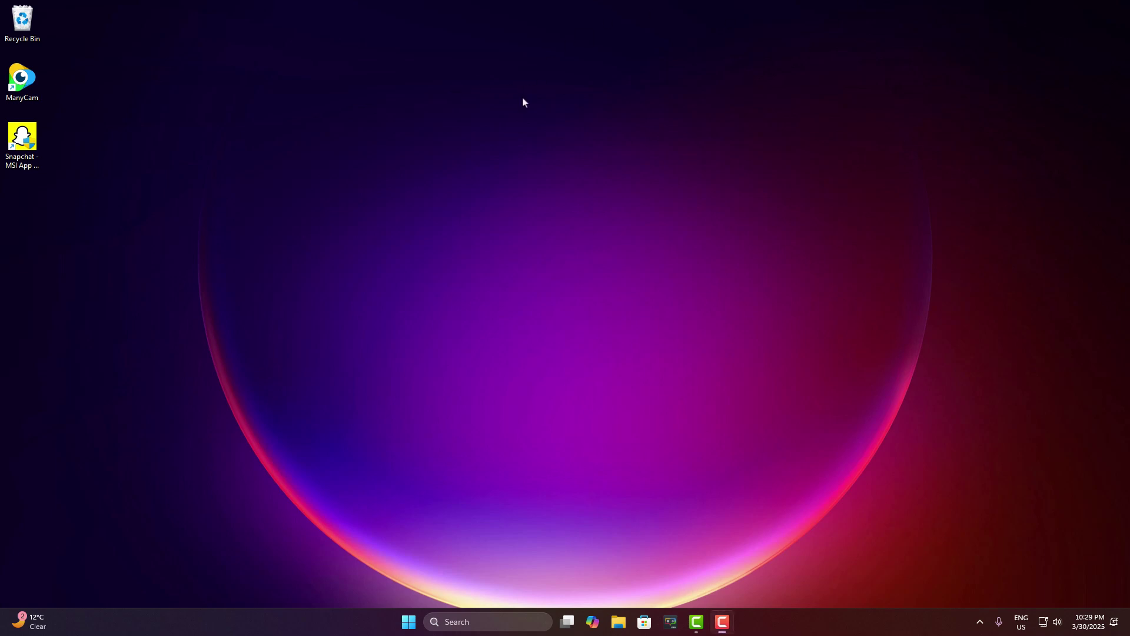
Step: Refresh the desktop, then launch the Services console via services.msc from Run
right_click(563, 167)
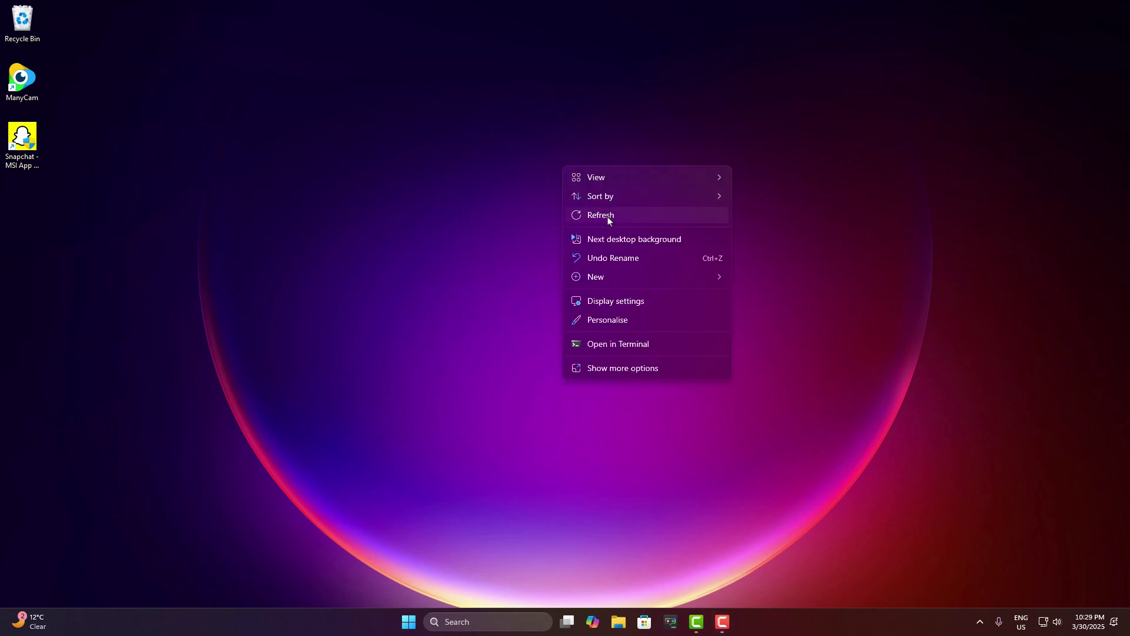
left_click(614, 217)
key("super+r")
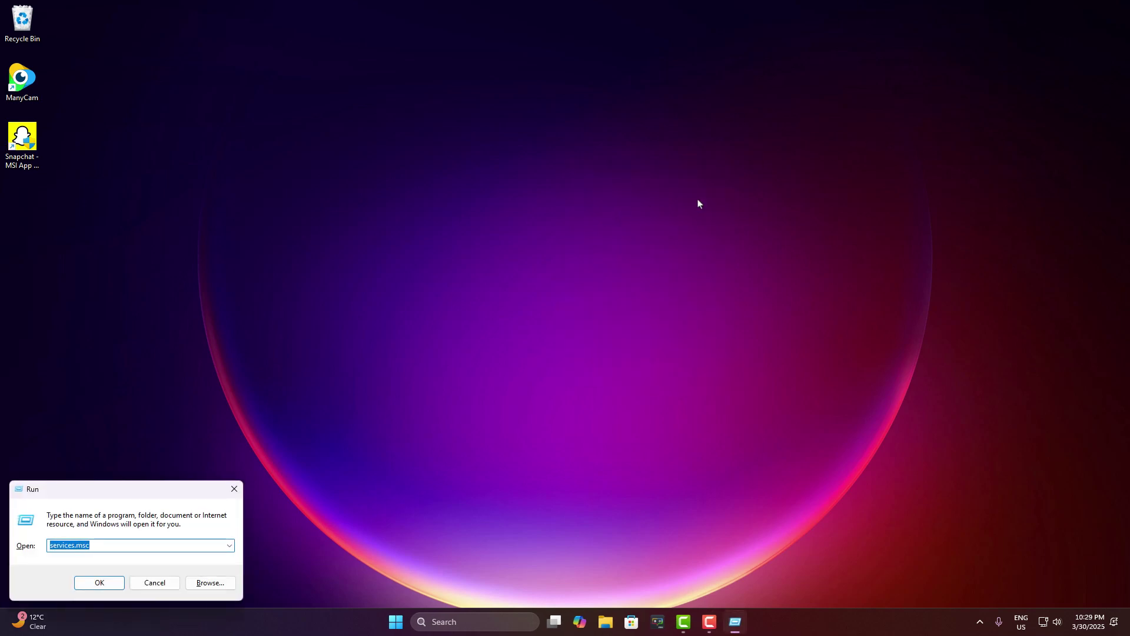
left_click_drag(101, 545, 40, 553)
left_click(113, 583)
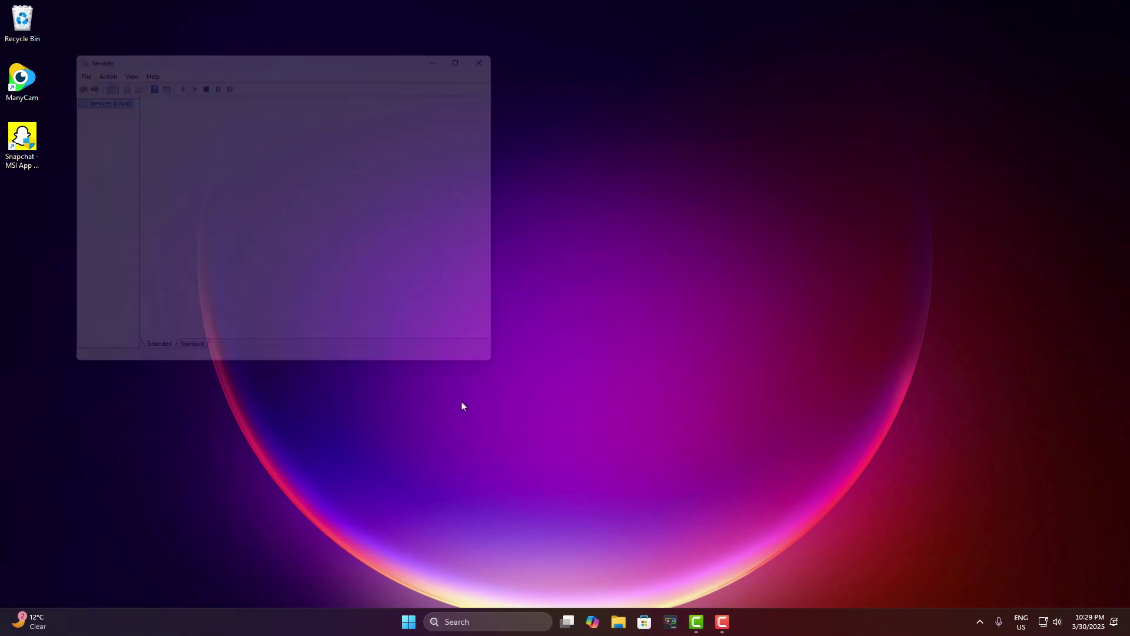
Step: Maximize Services and restart the Windows Search service from its properties (Stop, then Start)
left_click(485, 42)
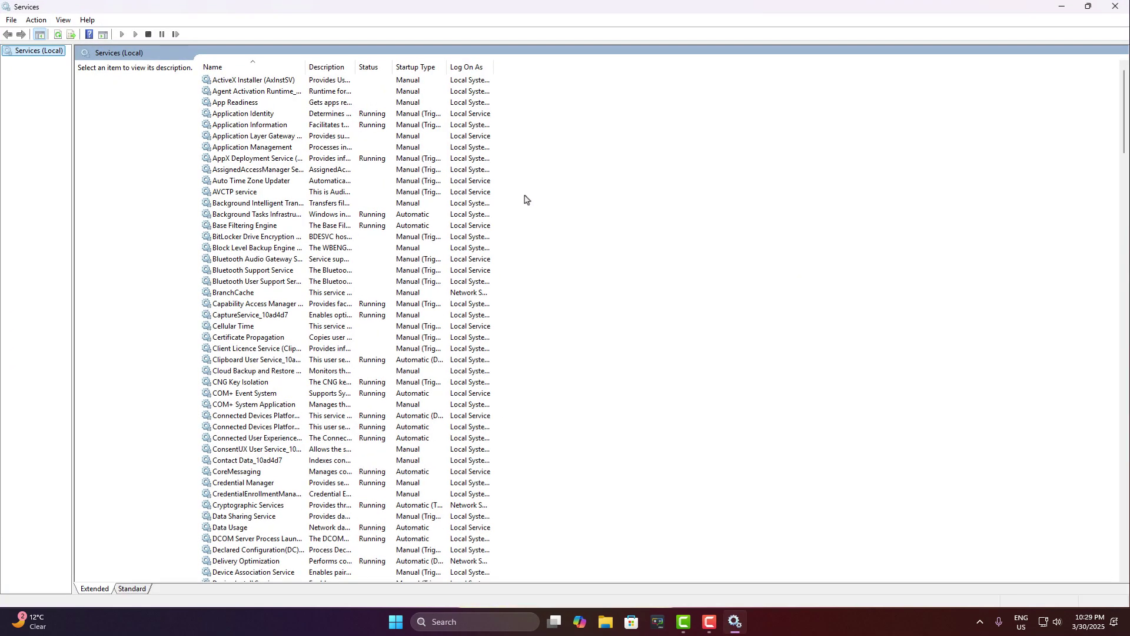
left_click(257, 247)
scroll(266, 300, "down", 1)
type("w")
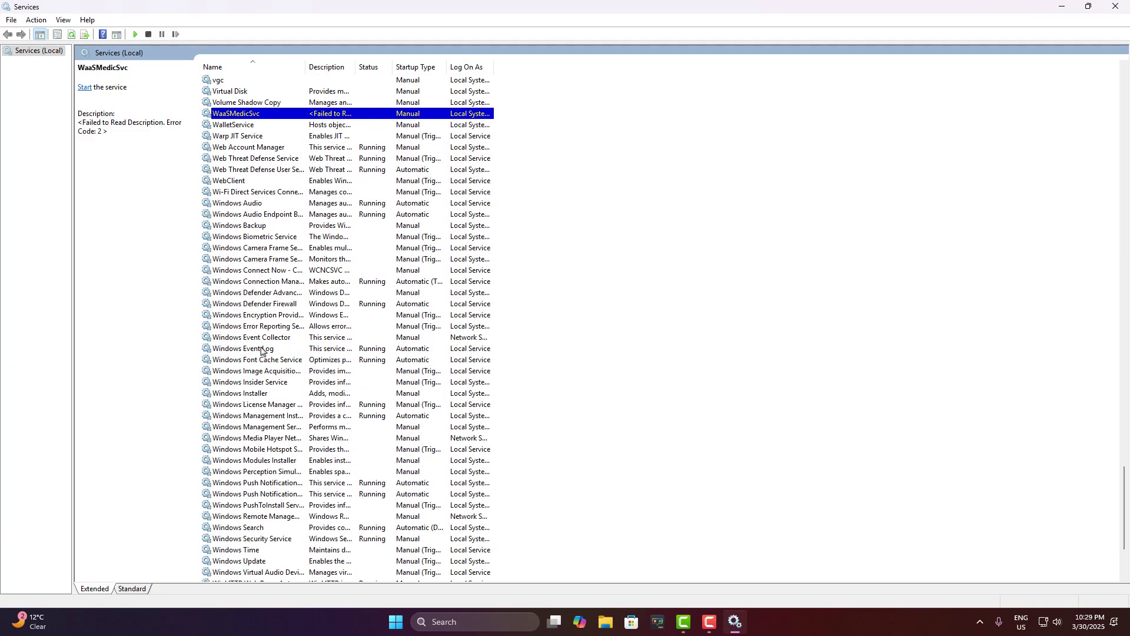
type("windows pu")
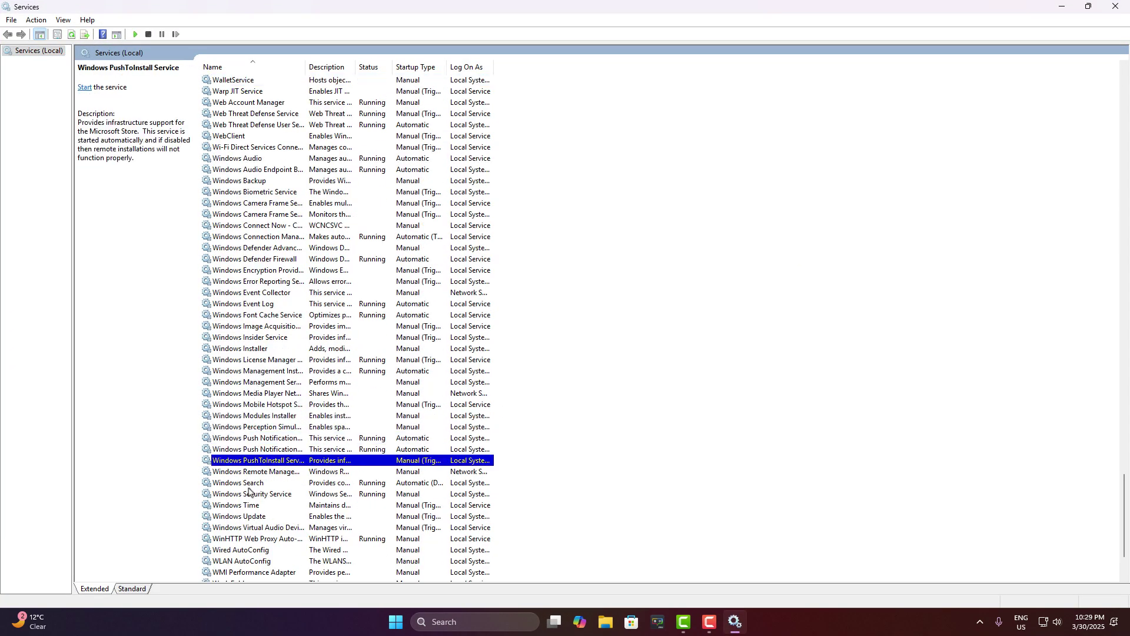
double_click(234, 484)
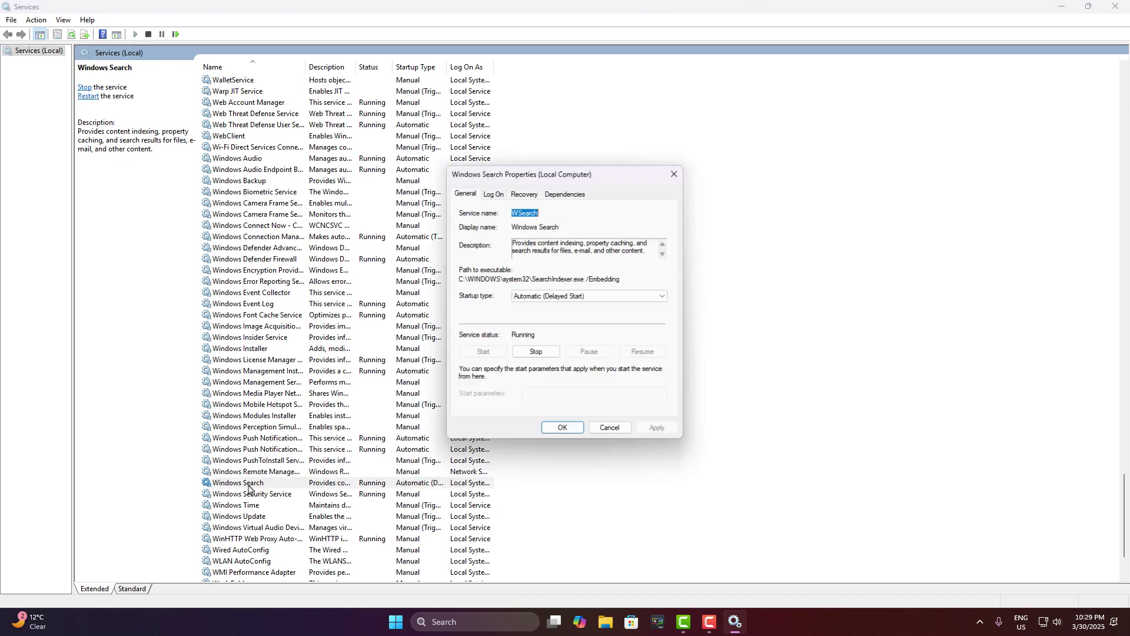
left_click(527, 352)
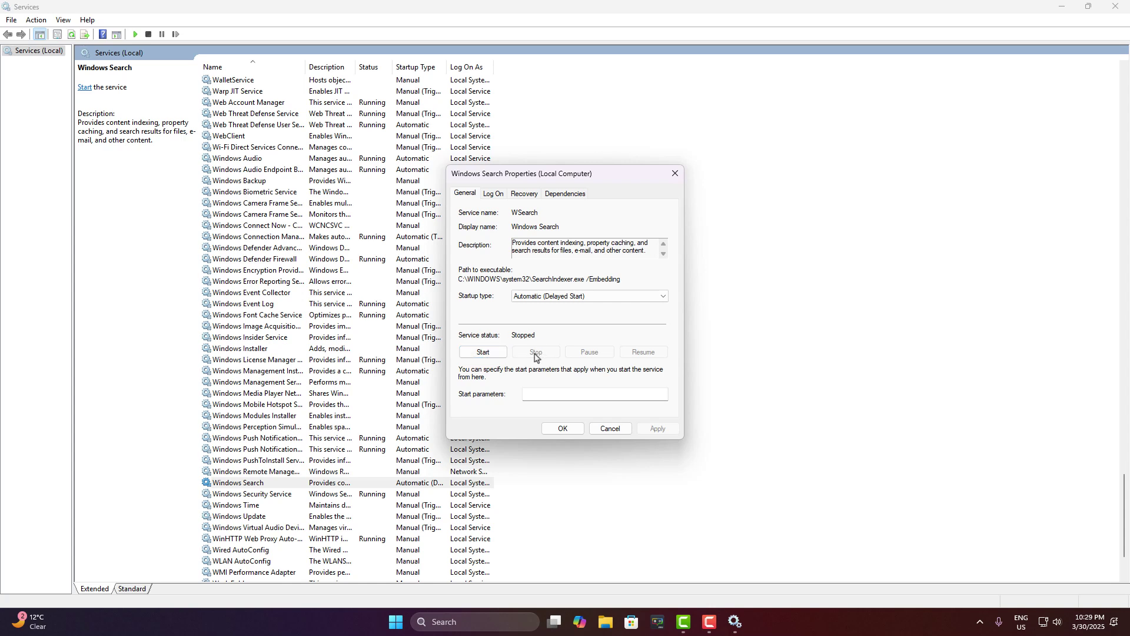
left_click(483, 352)
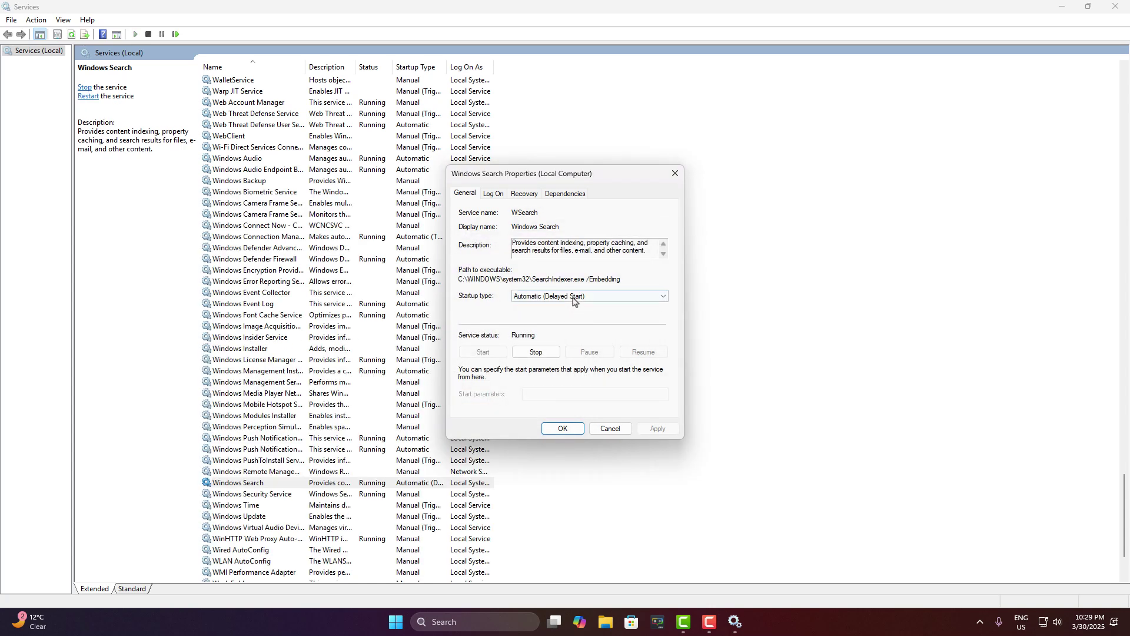
Step: Set Windows Search startup type to Automatic, apply it and close Services
left_click(580, 295)
left_click(567, 310)
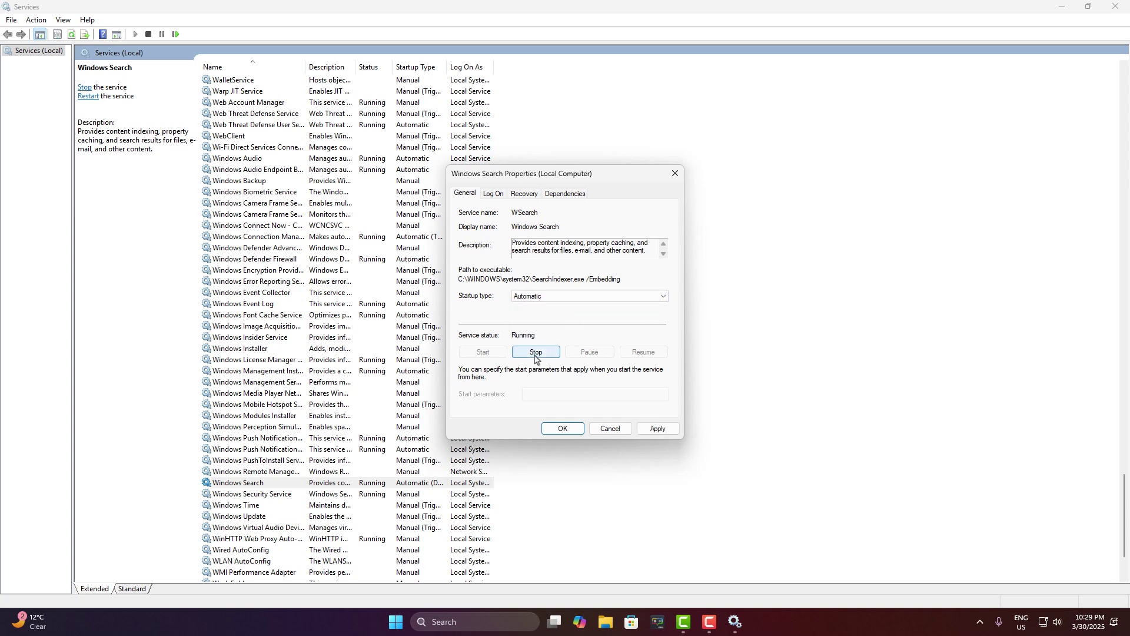
left_click(653, 430)
left_click(563, 429)
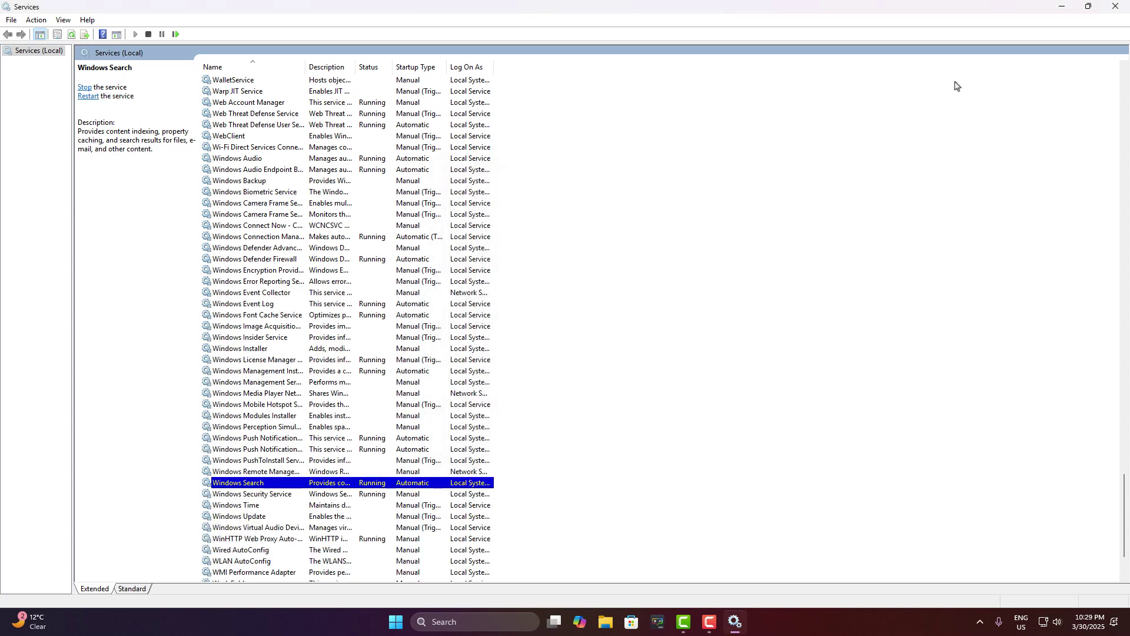
left_click(1115, 7)
key("super")
type("gpedi")
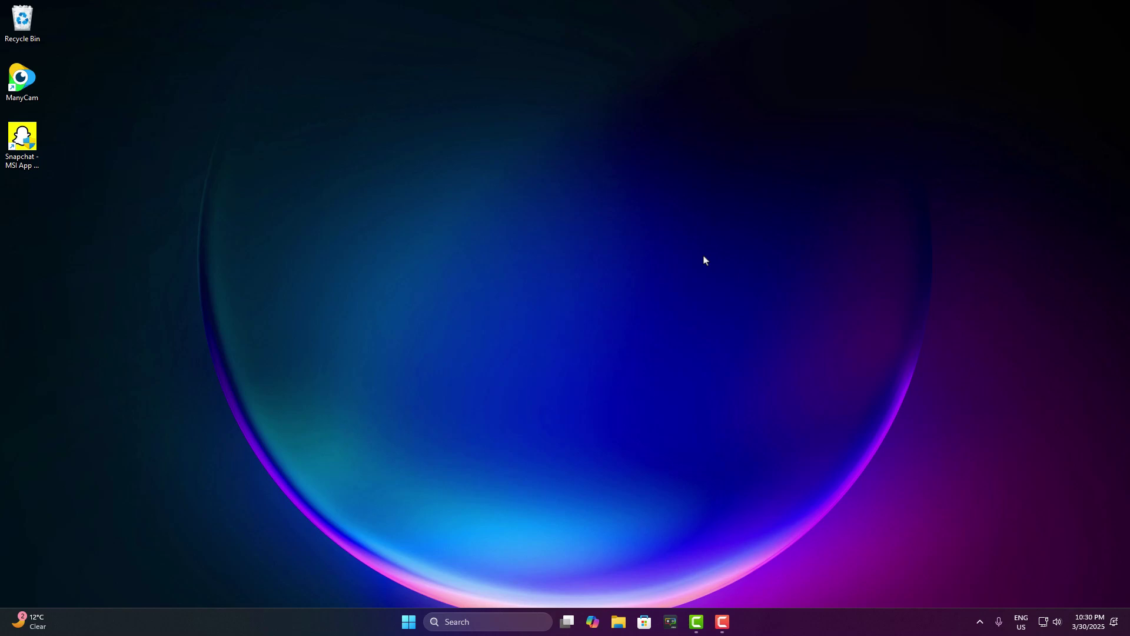
Step: Launch Control Panel from Start search
key("super")
type("control panel")
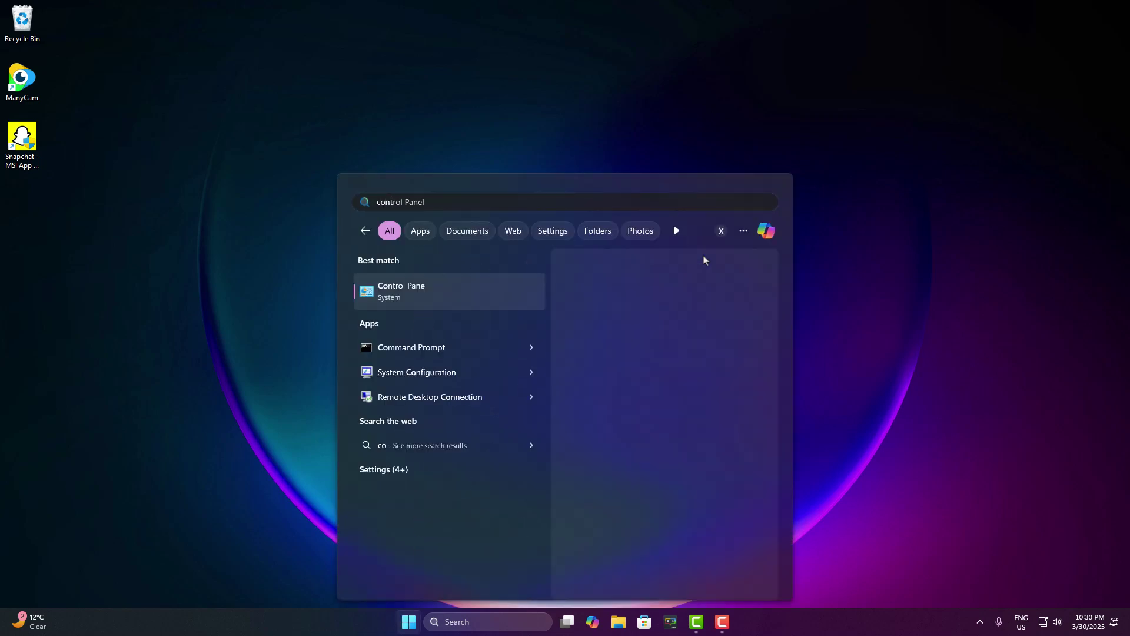
key("Return")
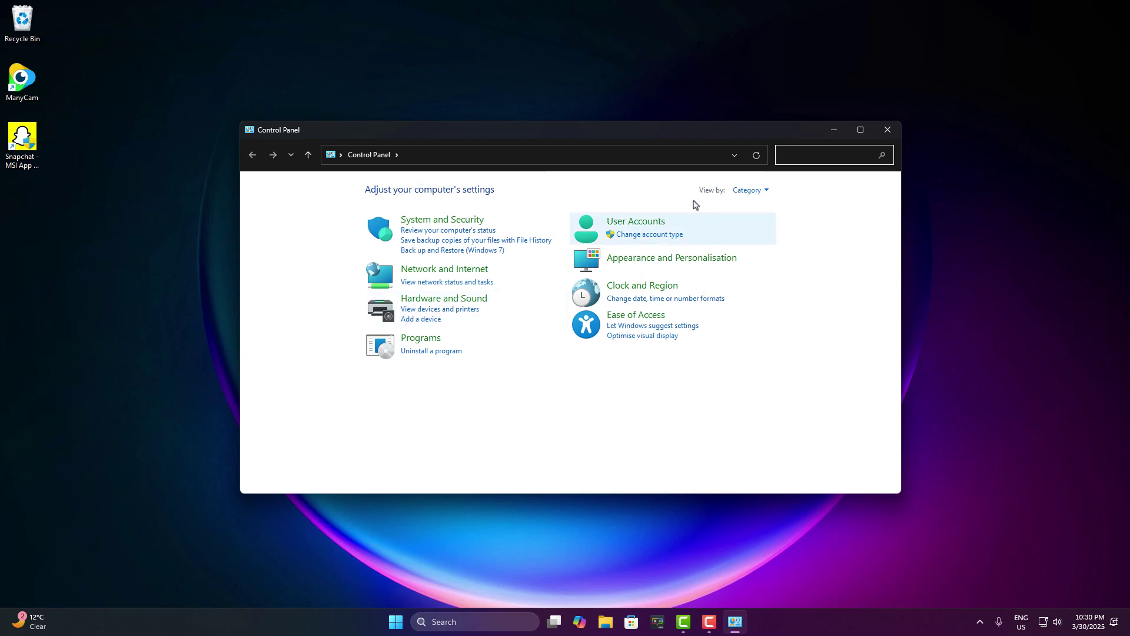
type("index")
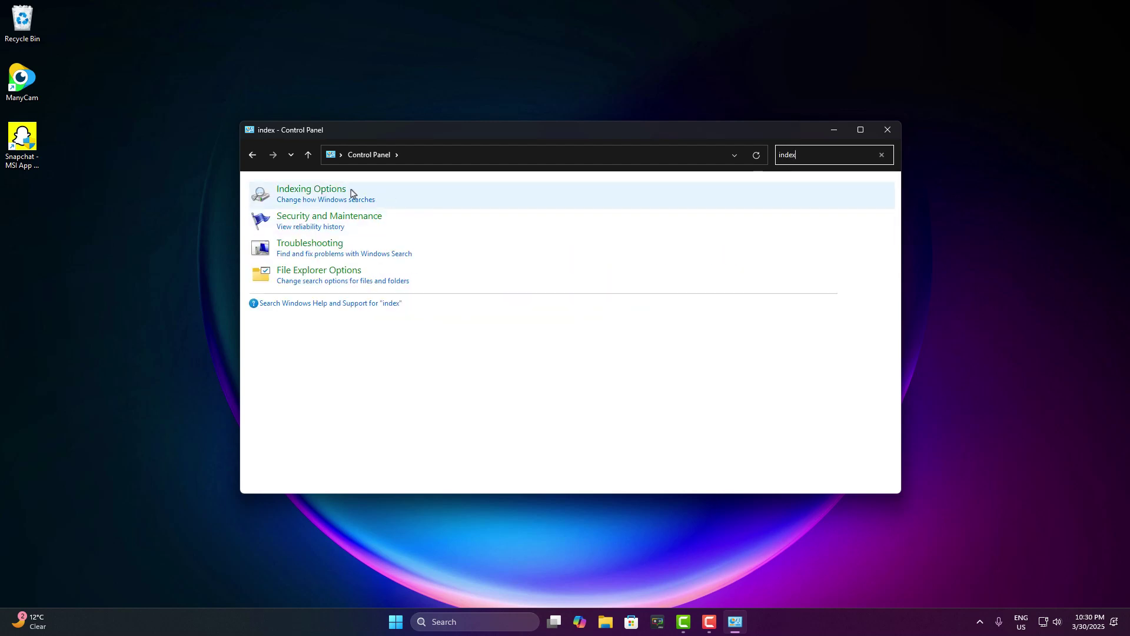
Step: Rebuild the search index from Indexing Options > Advanced and confirm the rebuild
left_click(320, 193)
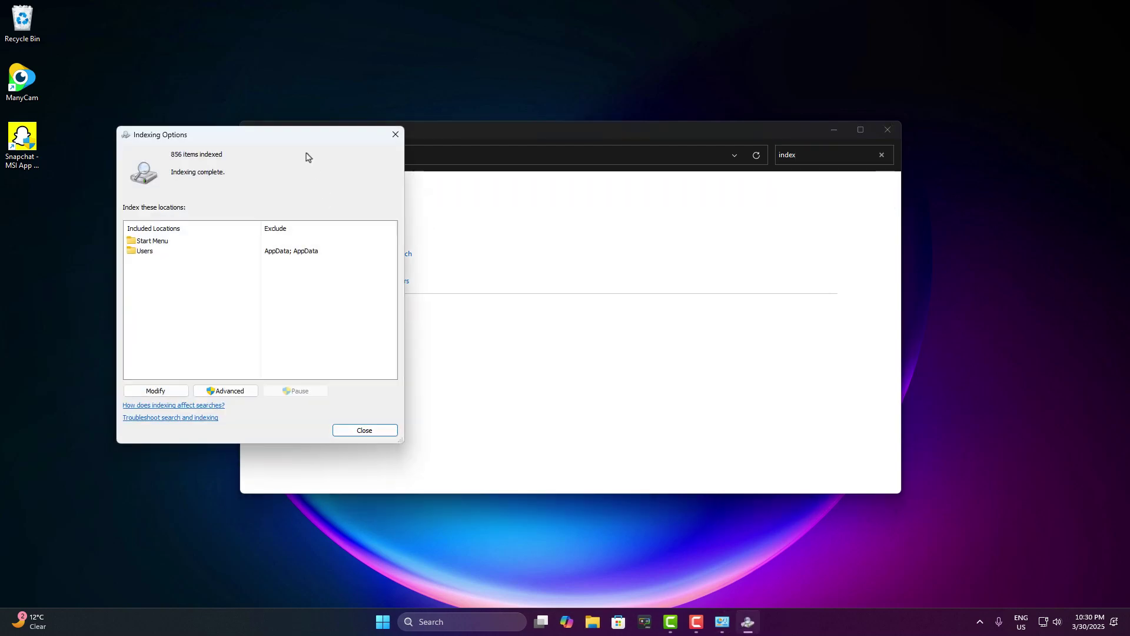
left_click_drag(287, 138, 447, 141)
left_click(391, 394)
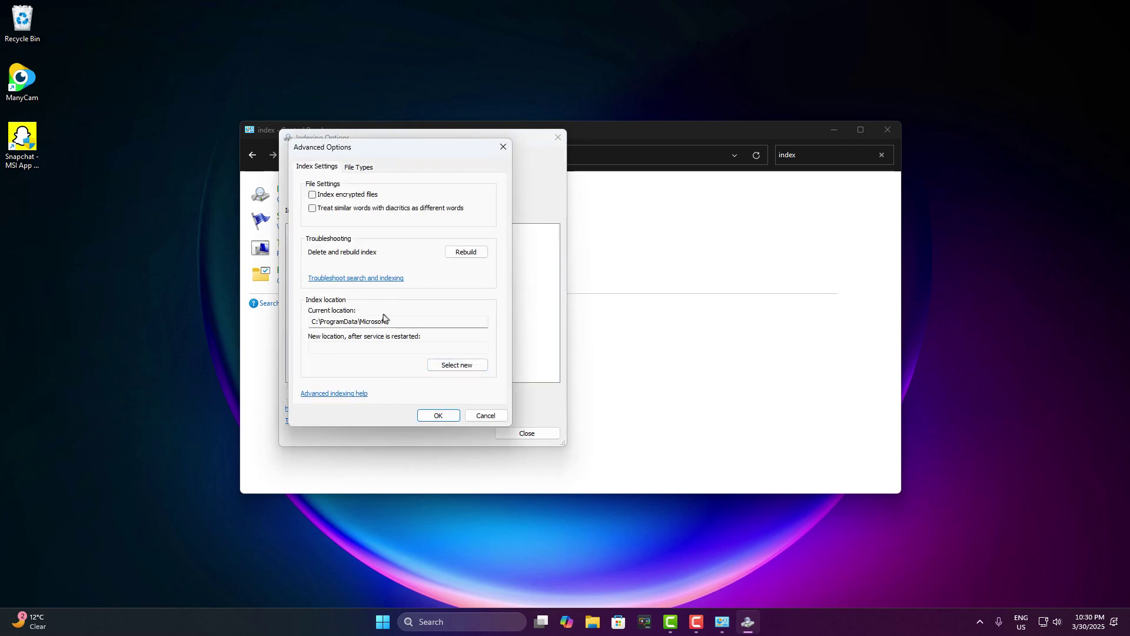
left_click(463, 254)
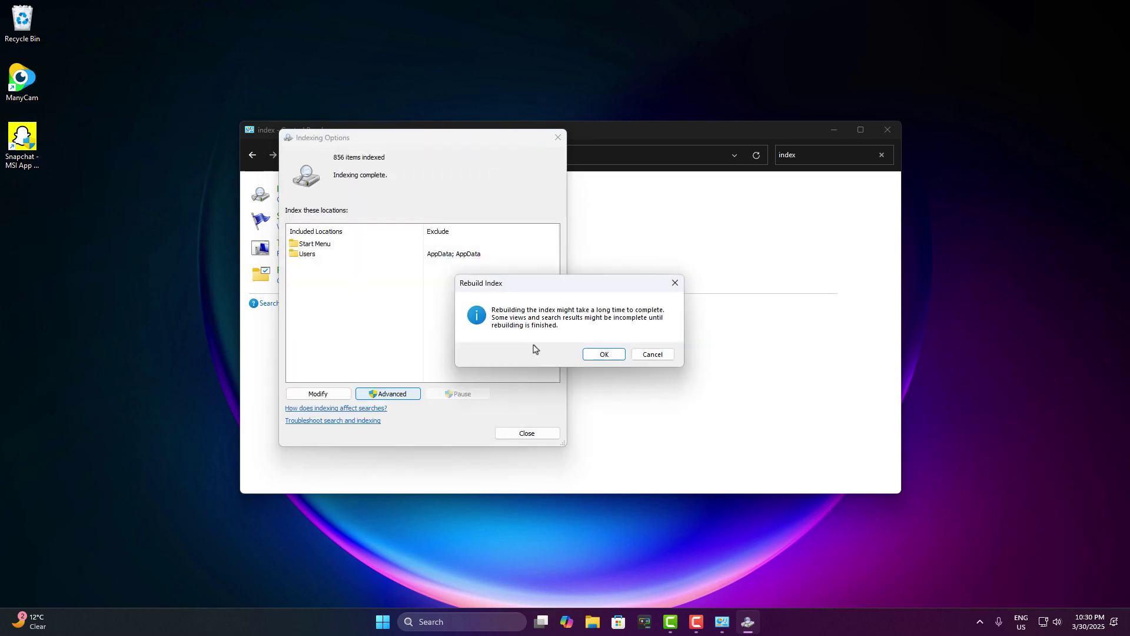
left_click(604, 354)
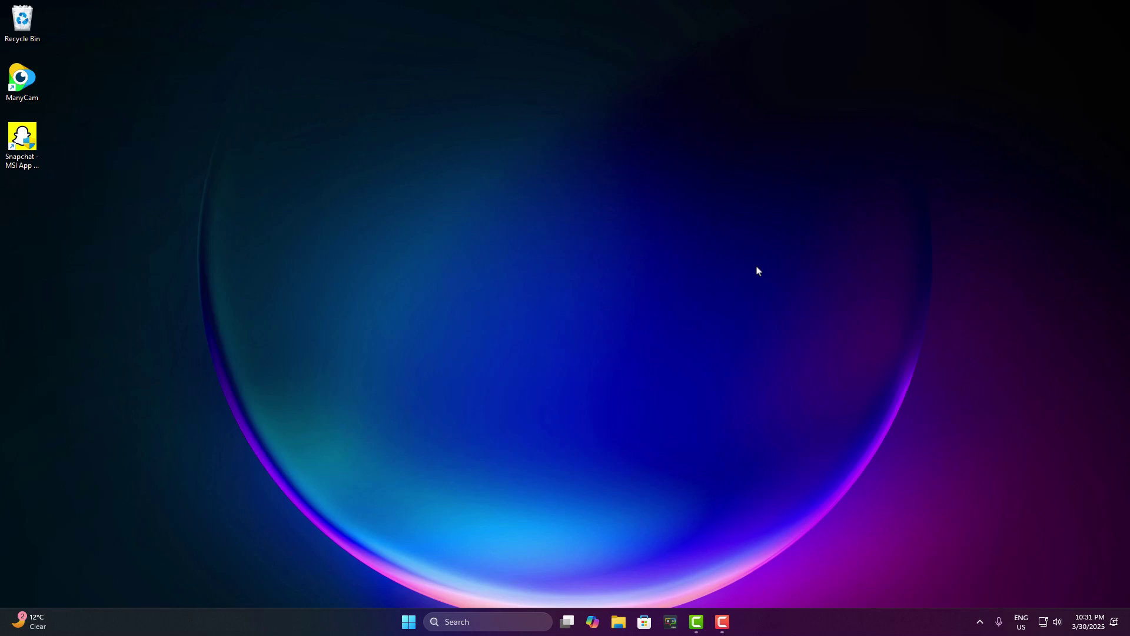
Step: Launch Registry Editor via regedit from Run and accept the UAC prompt
key("super+r")
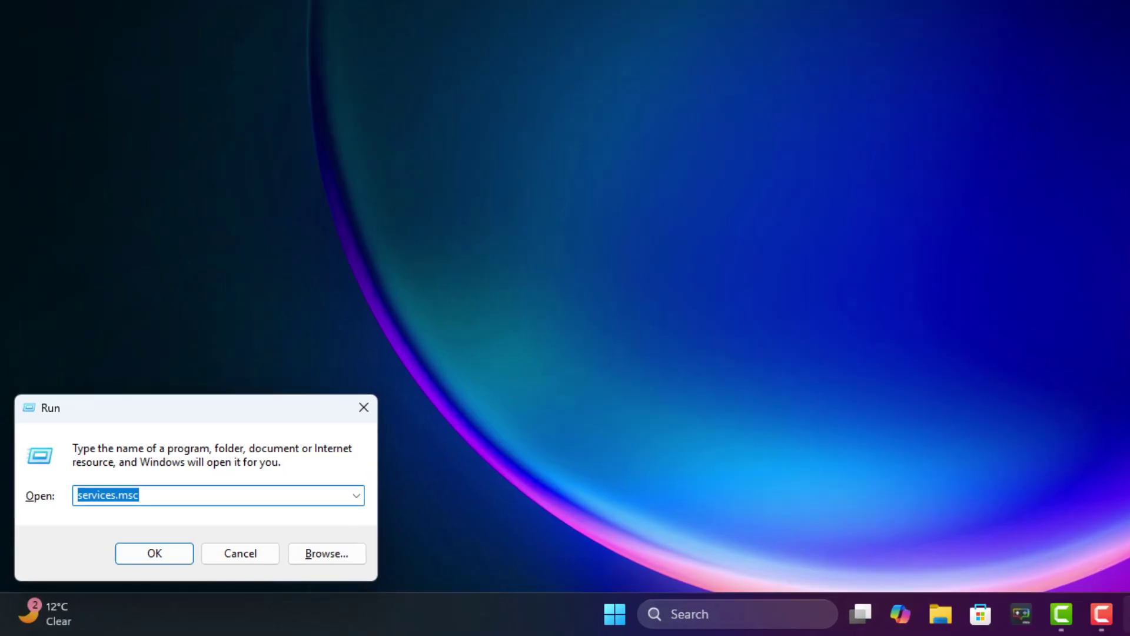
type("regedit")
key("Return")
left_click(627, 401)
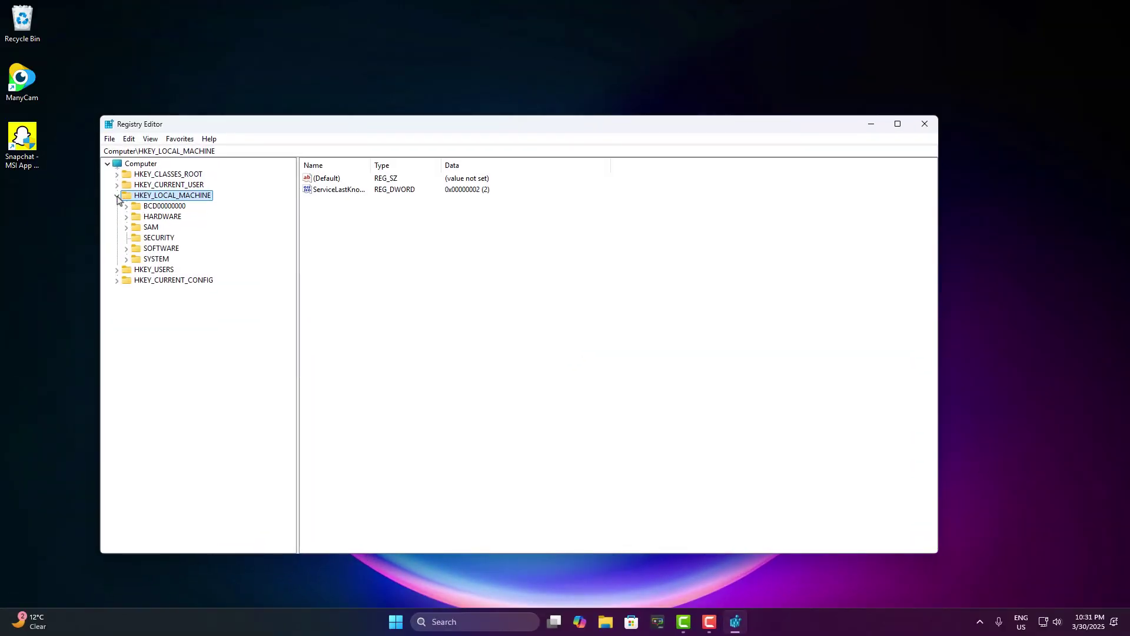
Step: Navigate to the HKEY_CURRENT_USER Search key by pasting its path in the address bar
left_click(117, 196)
left_click(288, 153)
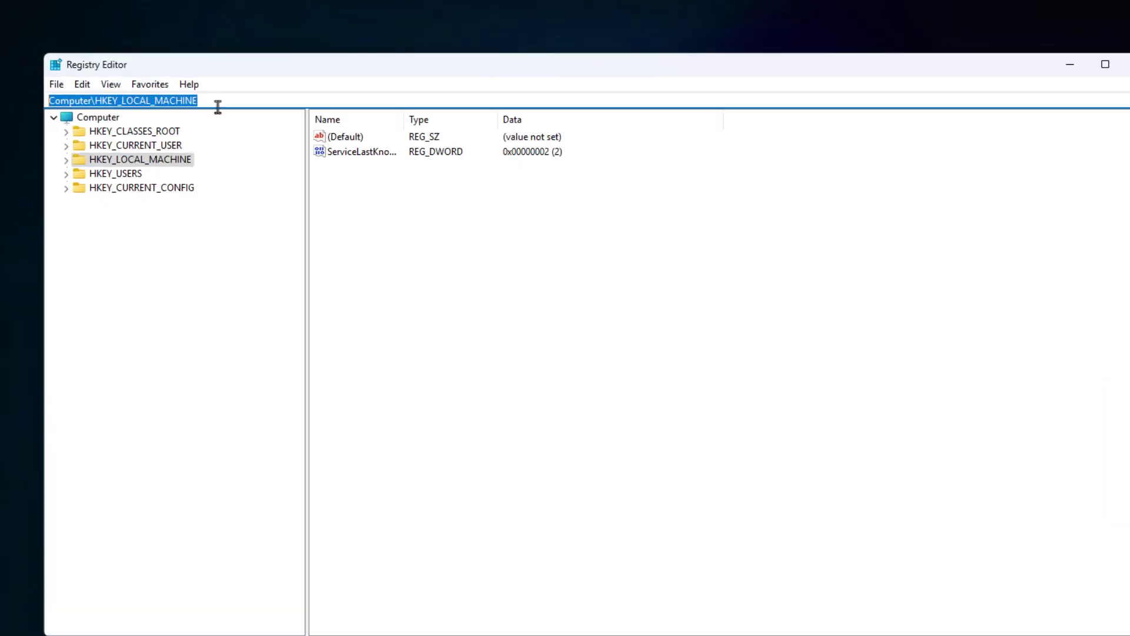
type("HKEY_CURRENT_USER\\Software\\Microsoft\\Windows\\CurrentVersion\\Search")
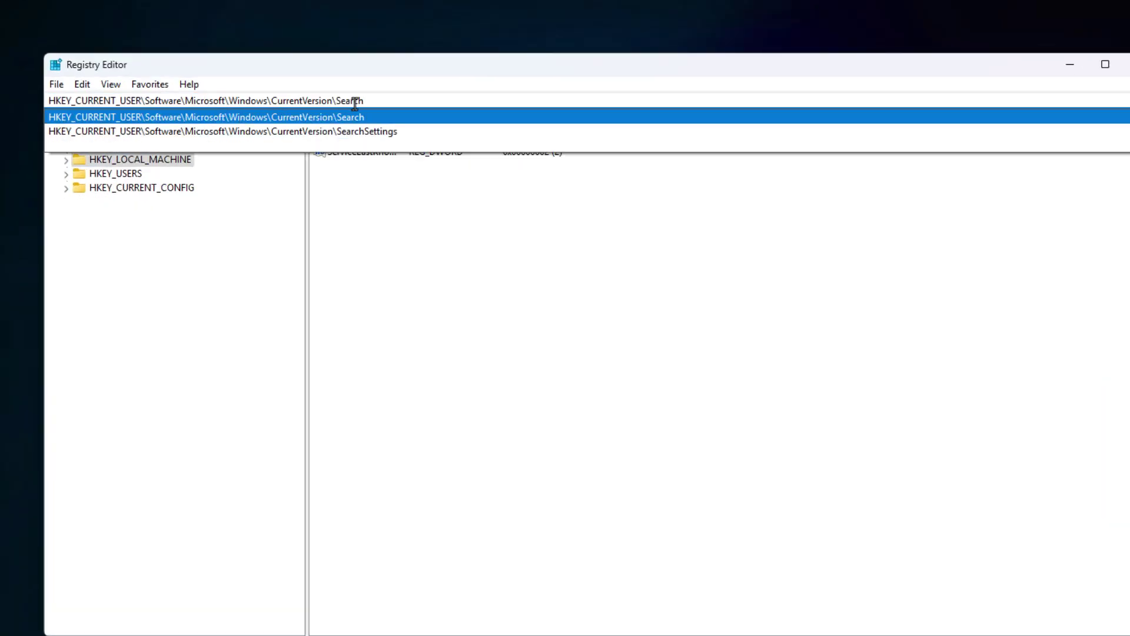
left_click(378, 119)
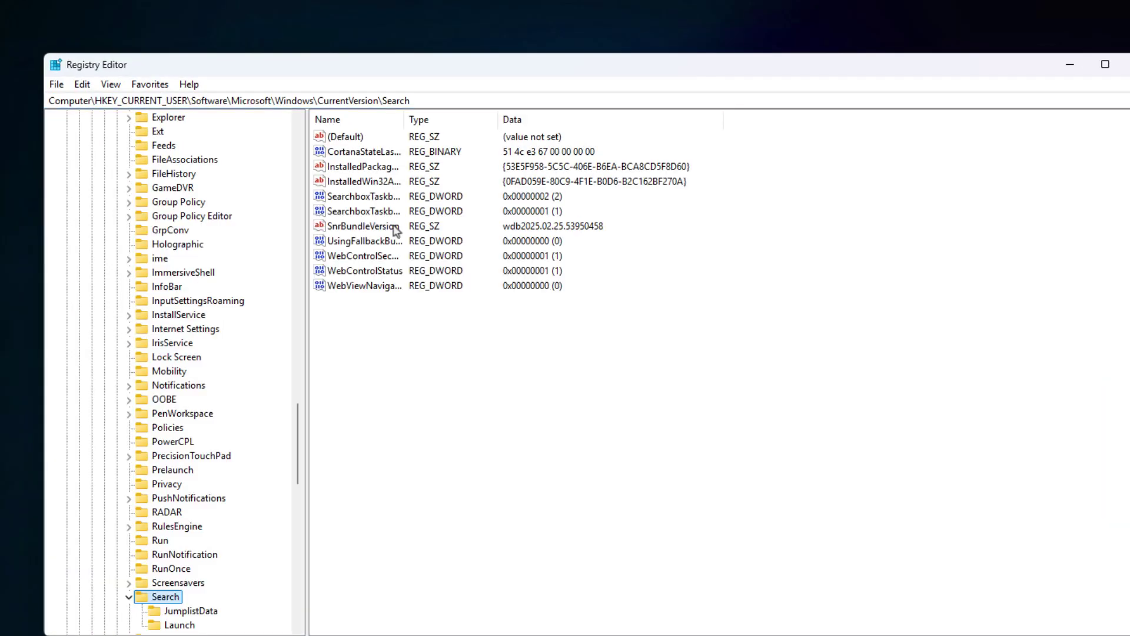
left_click_drag(404, 120, 517, 120)
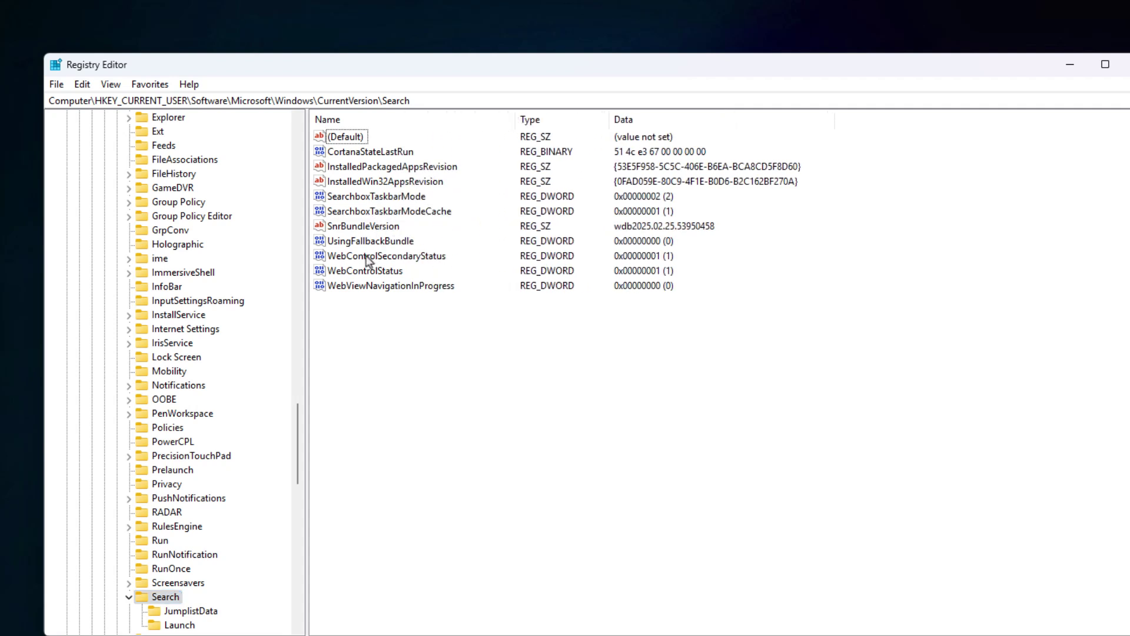
left_click(349, 155)
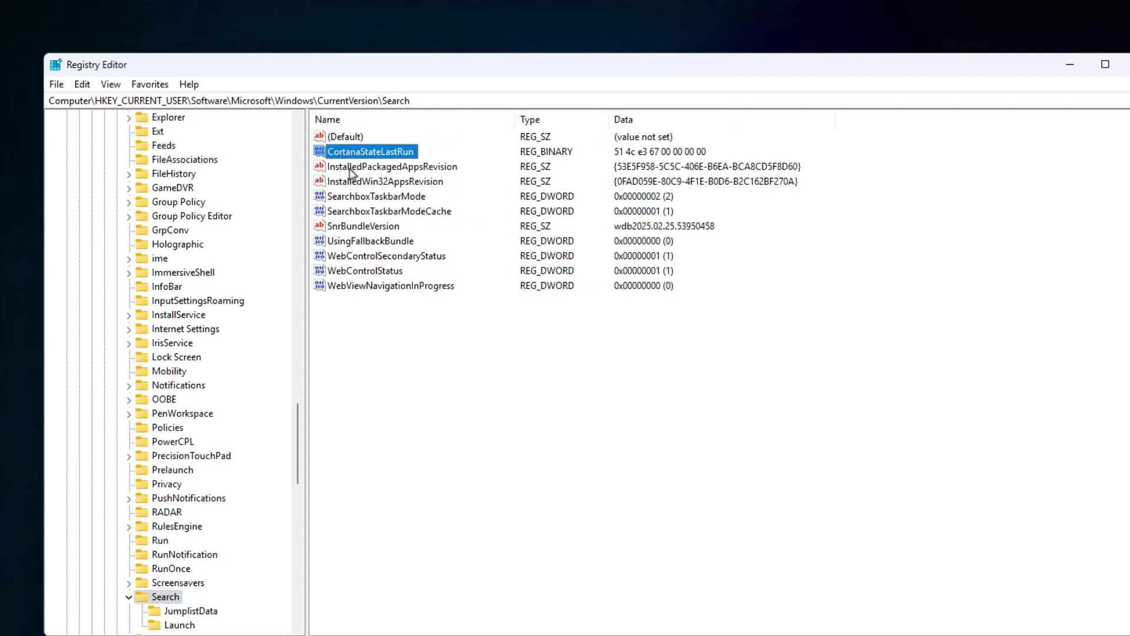
Step: Create a DWORD (32-bit) value named BingSearchEnabled with data 0 and close Registry Editor
right_click(408, 357)
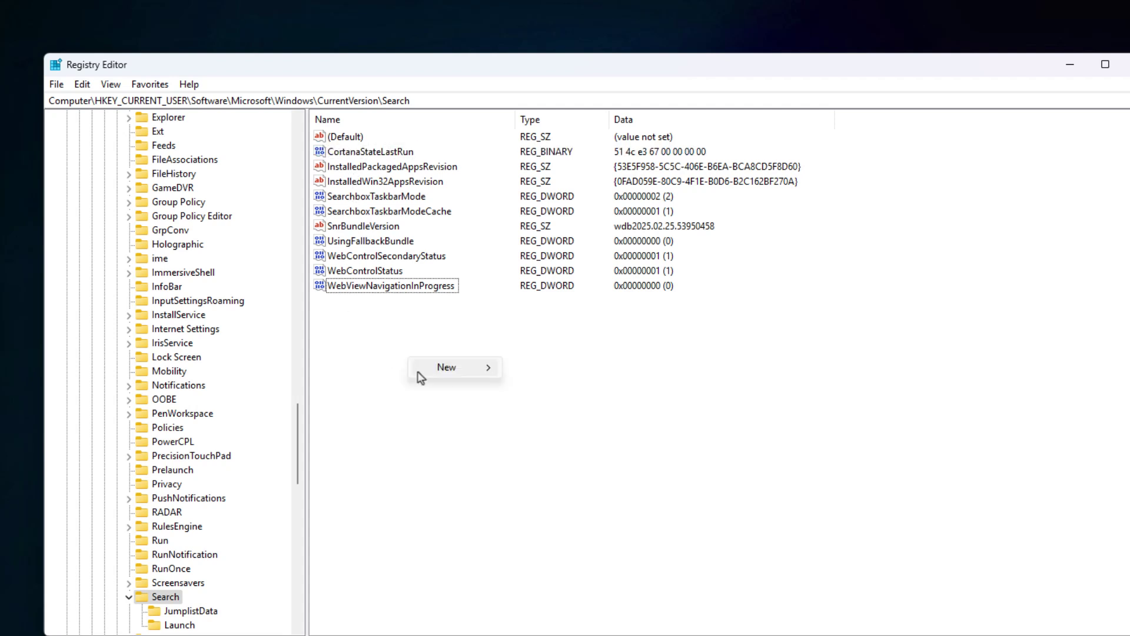
left_click(579, 427)
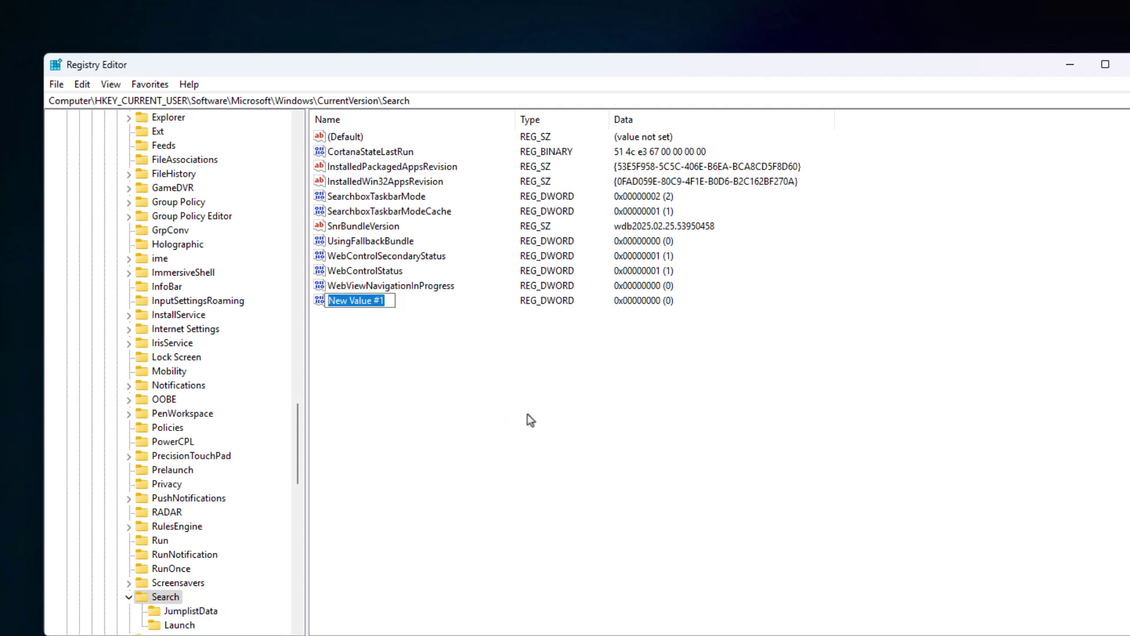
type("BingSearchEnab")
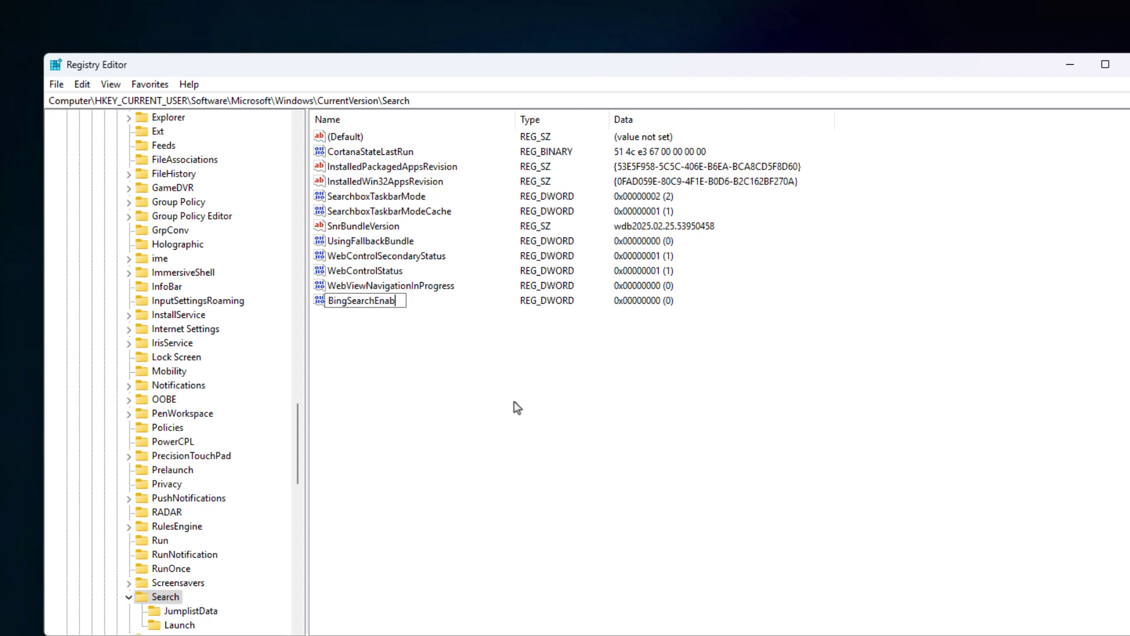
type("led")
key("Return")
key("Return")
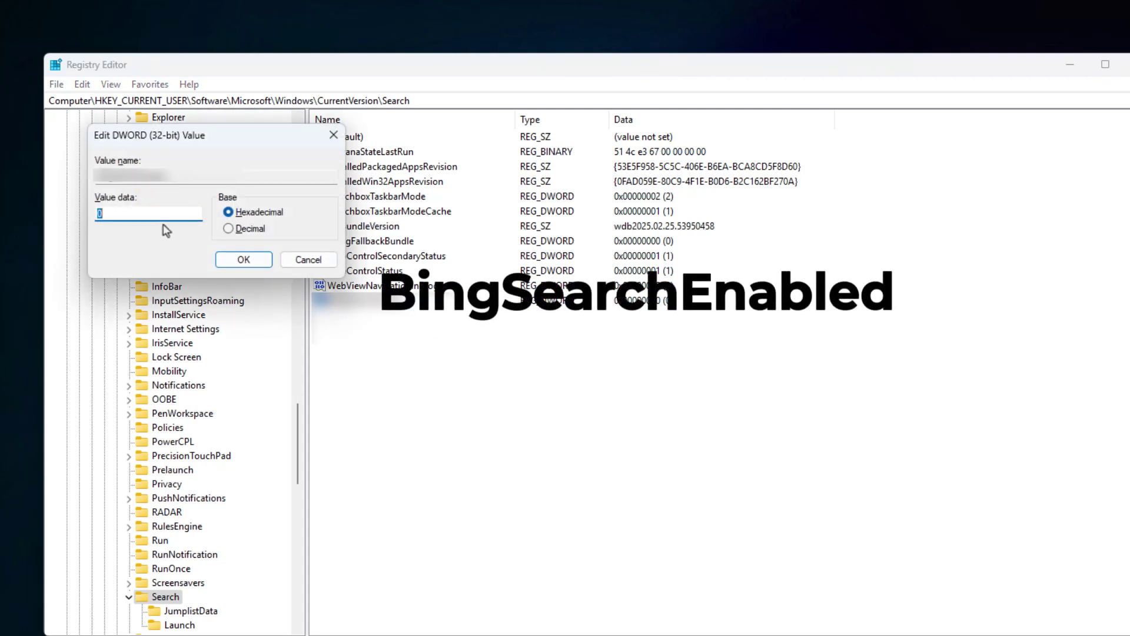
left_click(235, 260)
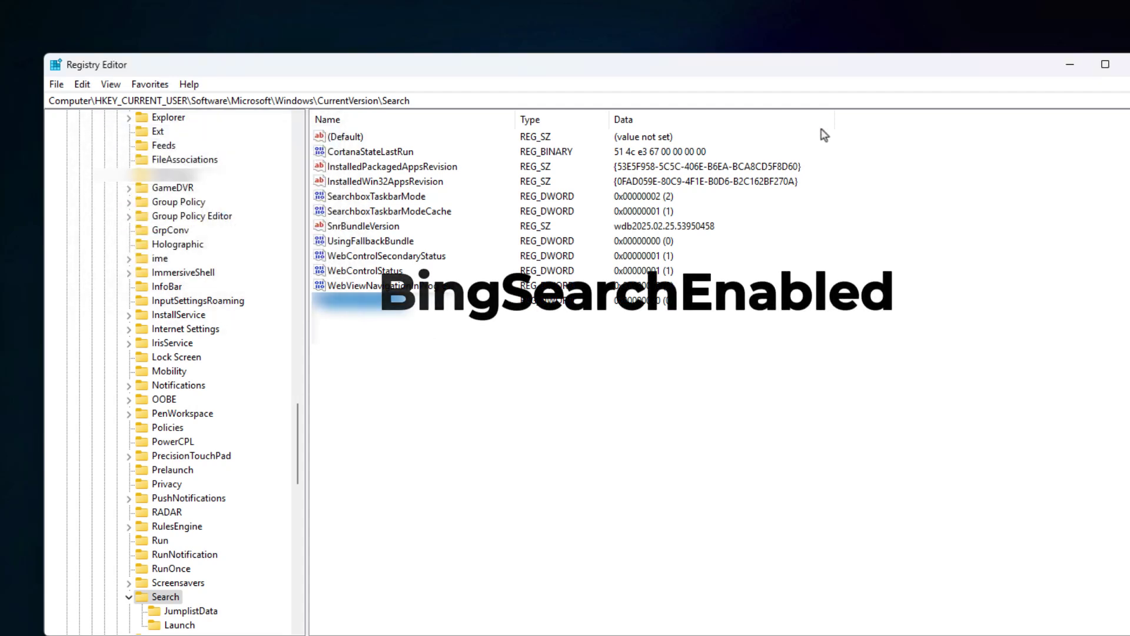
left_click(1118, 67)
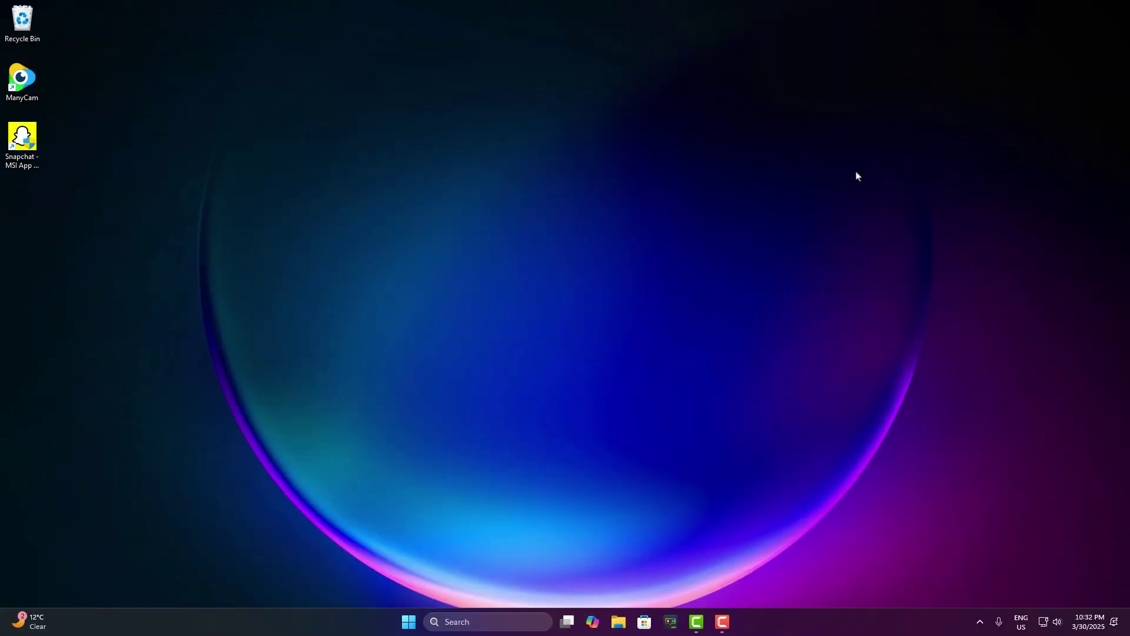
Step: Dismiss a gpedit Start search and bring up Windows Settings with Win+I
key("super")
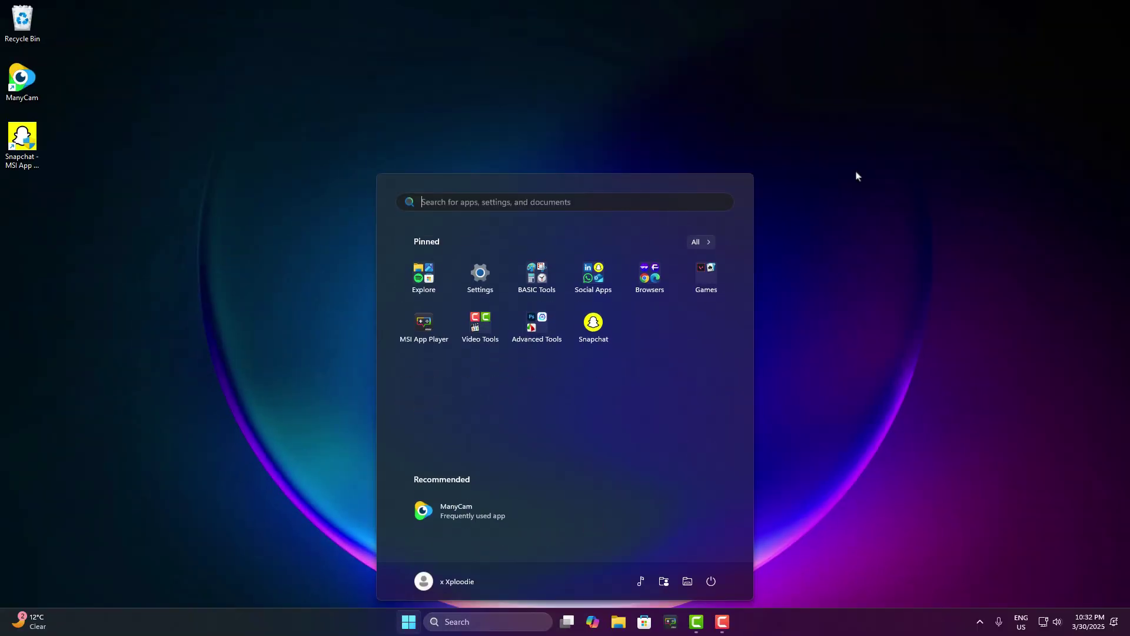
type("gpedit")
key("ctrl+a")
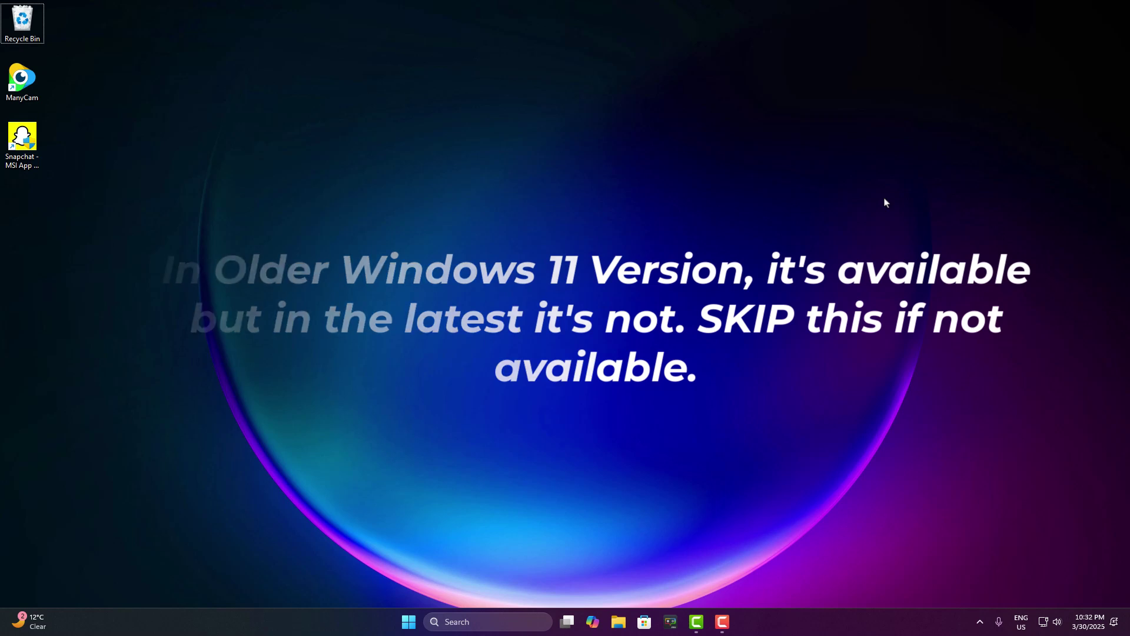
key("super+i")
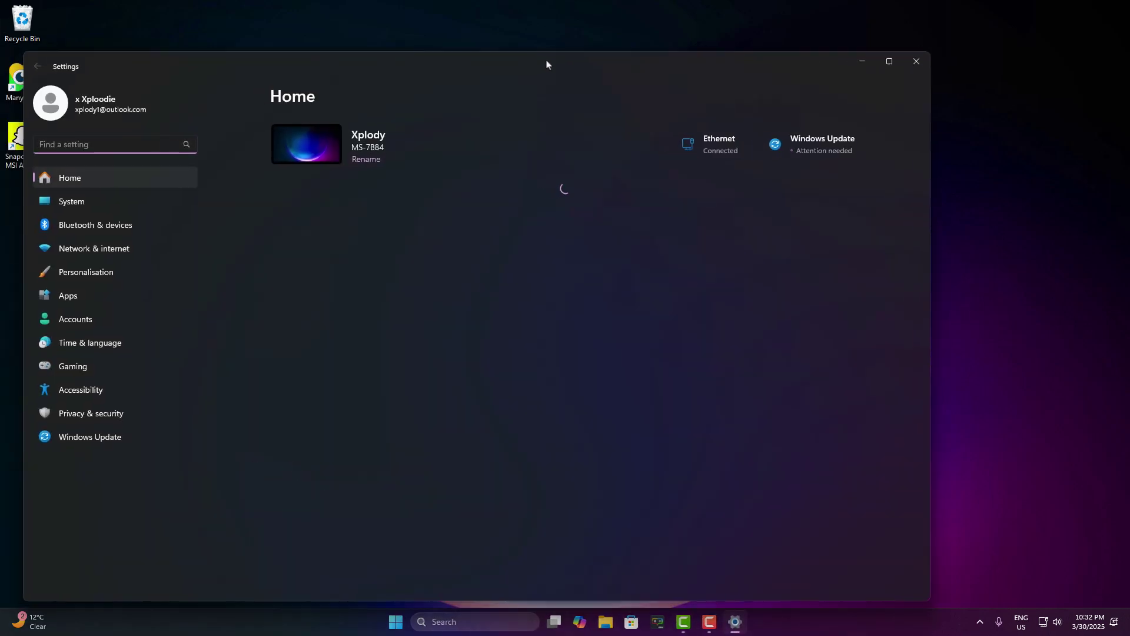
Step: Go to System > Troubleshoot > Other trouble-shooters to review the list
left_click(173, 195)
scroll(384, 392, "down", 3)
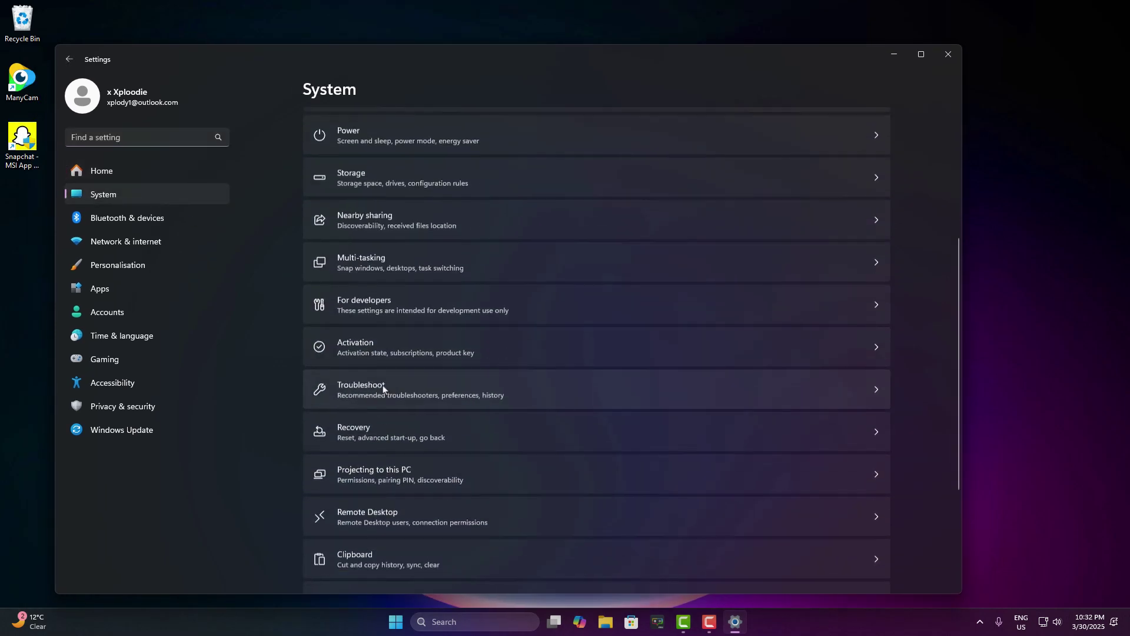
scroll(371, 263, "down", 2)
left_click(380, 265)
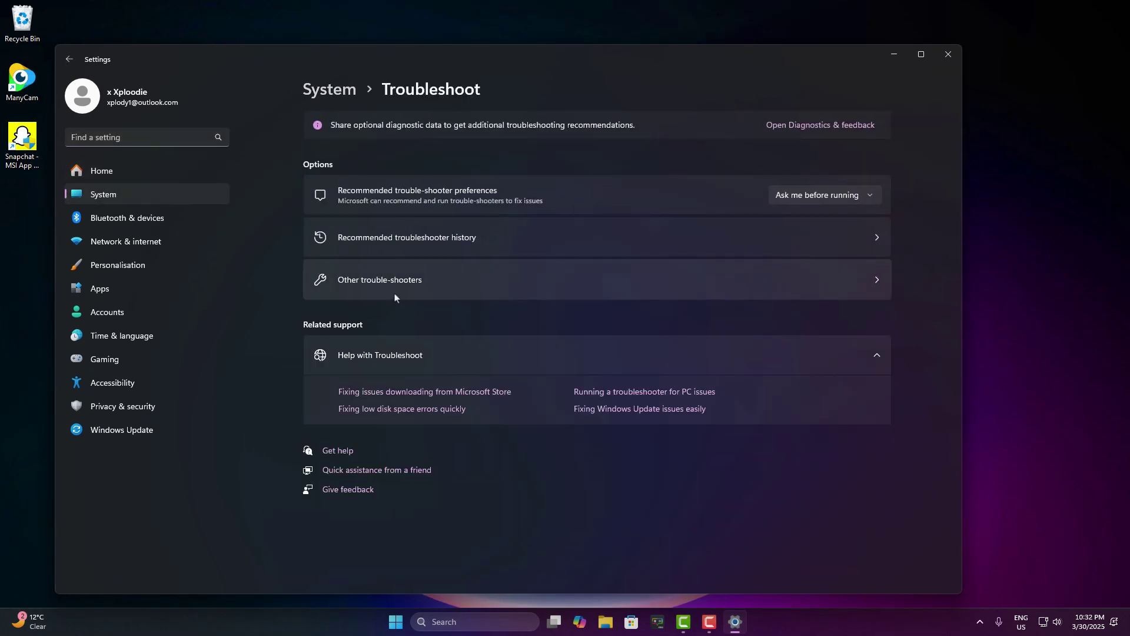
left_click(395, 289)
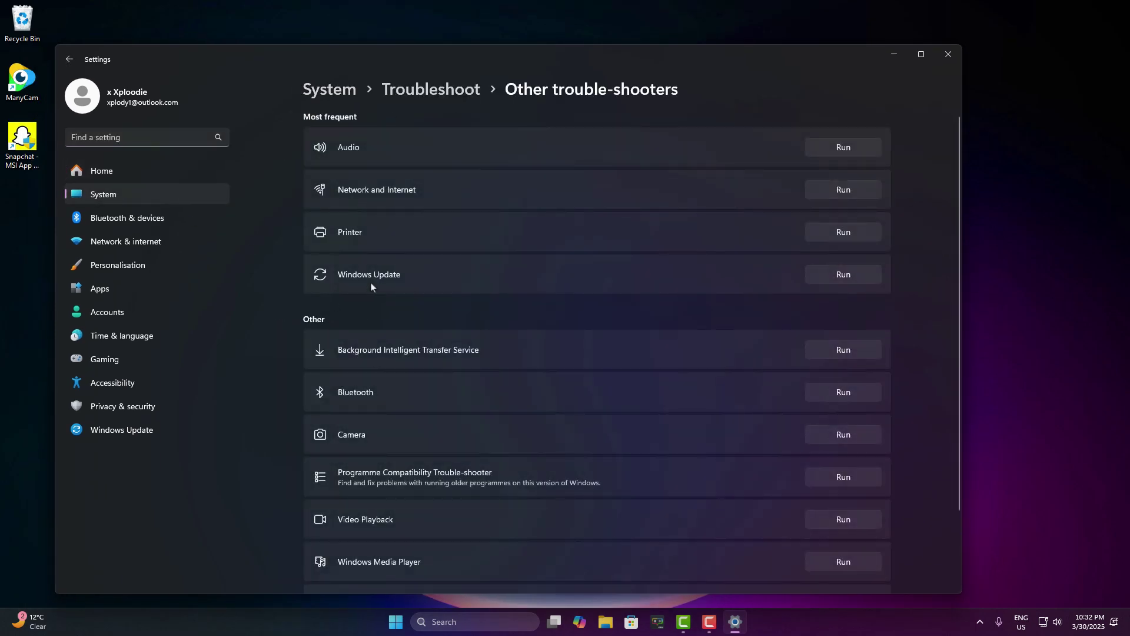
scroll(407, 407, "down", 2)
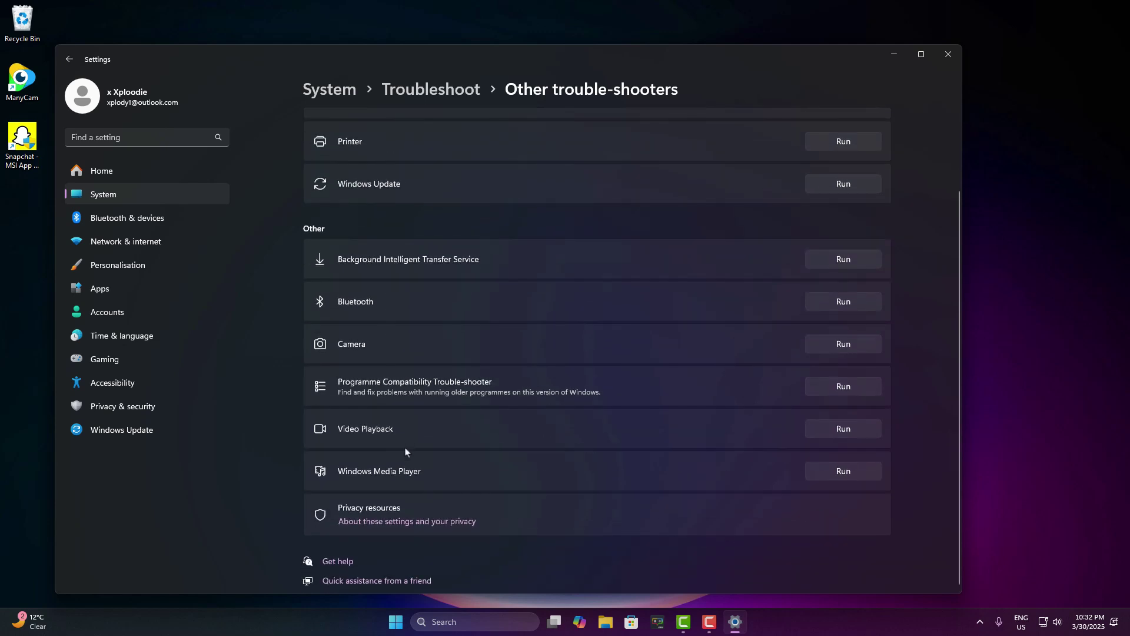
scroll(391, 513, "up", 2)
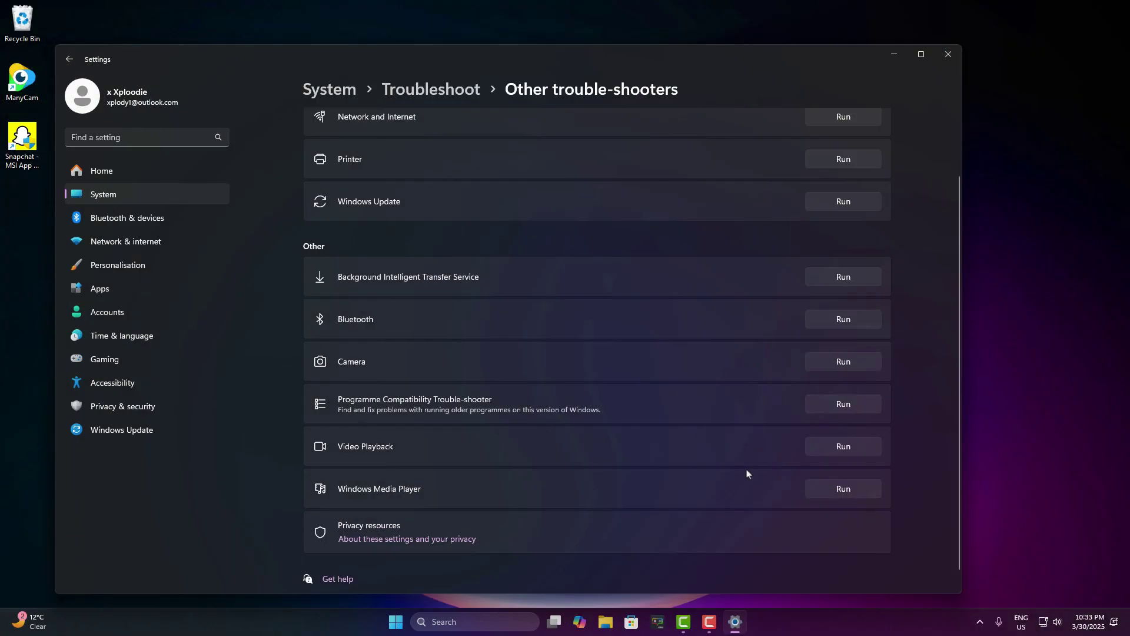
scroll(746, 475, "down", 1)
scroll(746, 474, "up", 1)
scroll(747, 474, "up", 2)
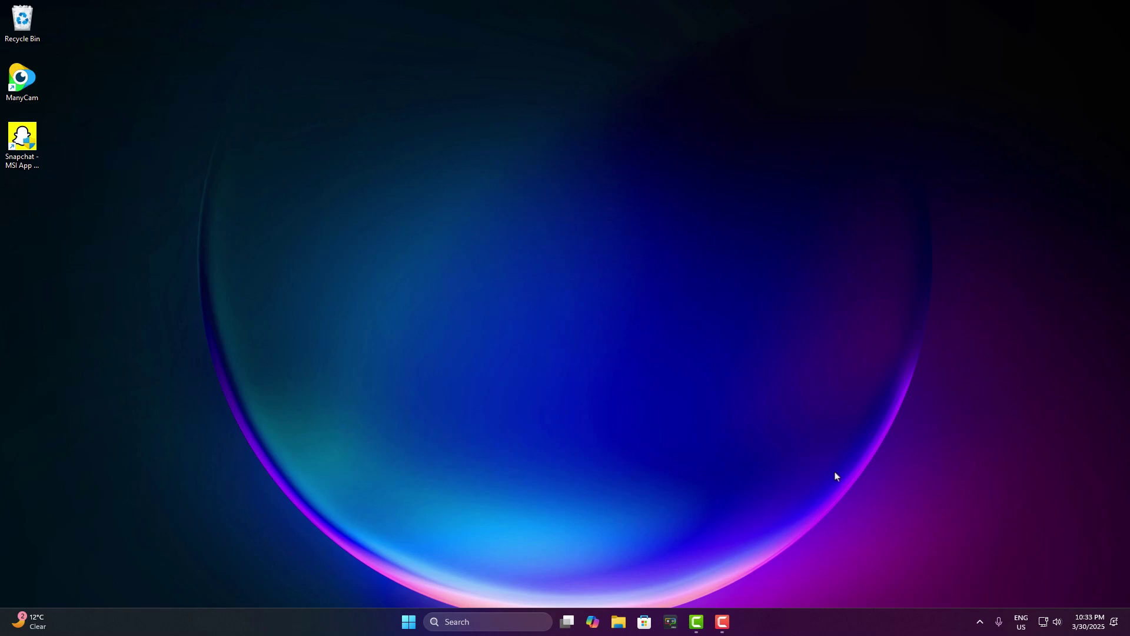
Step: Restart the Windows Explorer process from Task Manager and close Task Manager
key("ctrl+shift+Escape")
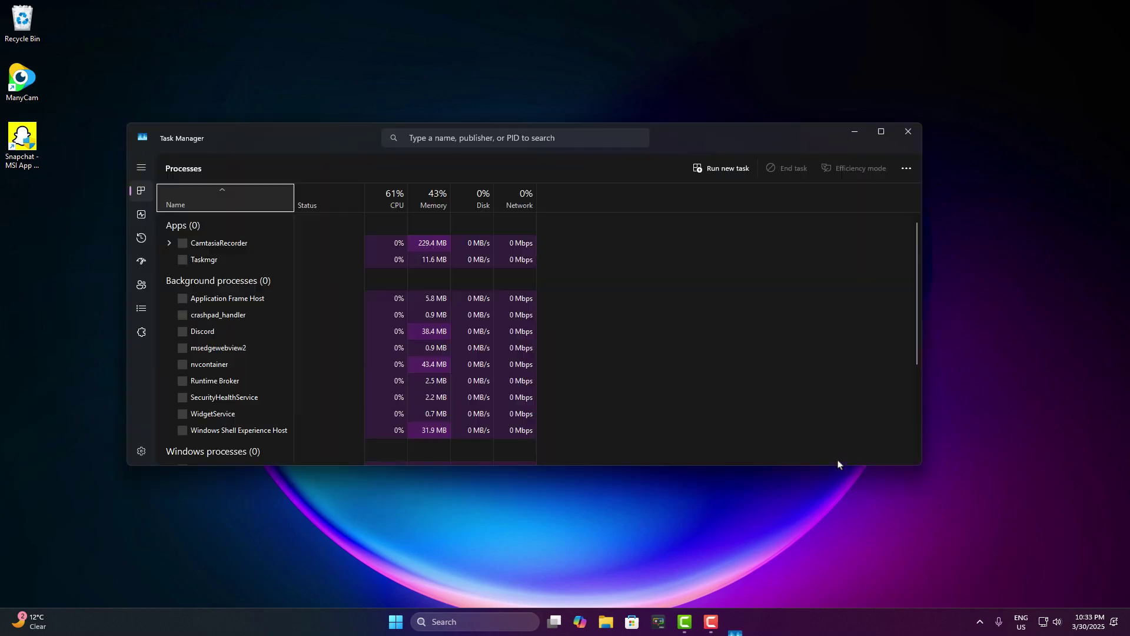
left_click_drag(348, 133, 380, 134)
scroll(262, 408, "down", 10)
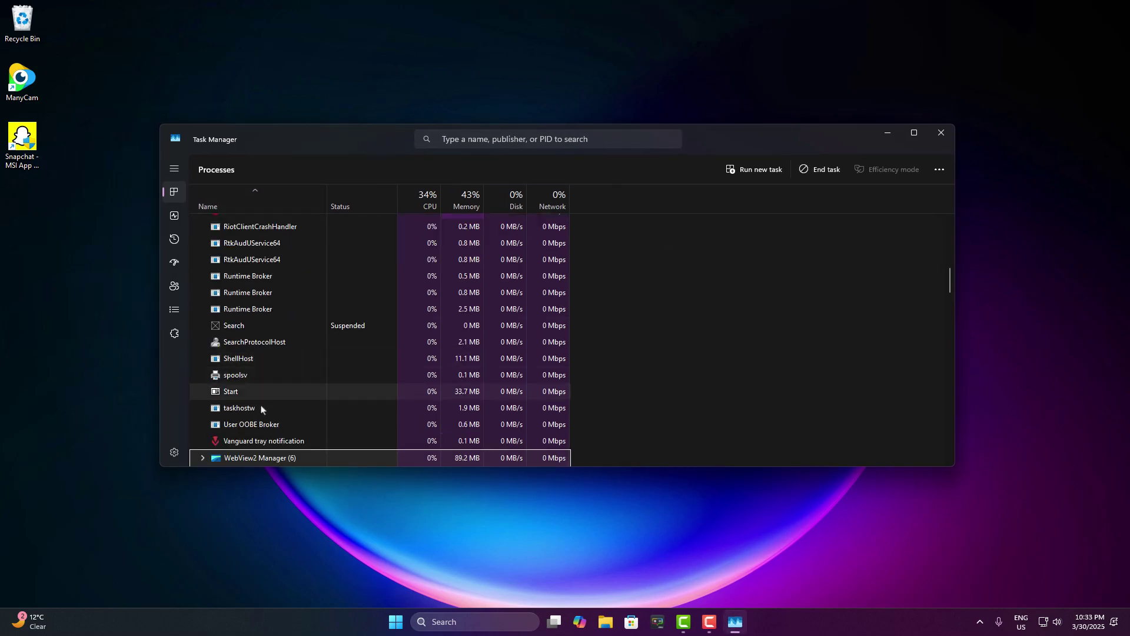
scroll(262, 408, "down", 3)
scroll(261, 408, "down", 5)
scroll(259, 404, "down", 5)
scroll(259, 402, "down", 5)
scroll(258, 388, "down", 3)
right_click(254, 381)
left_click(301, 390)
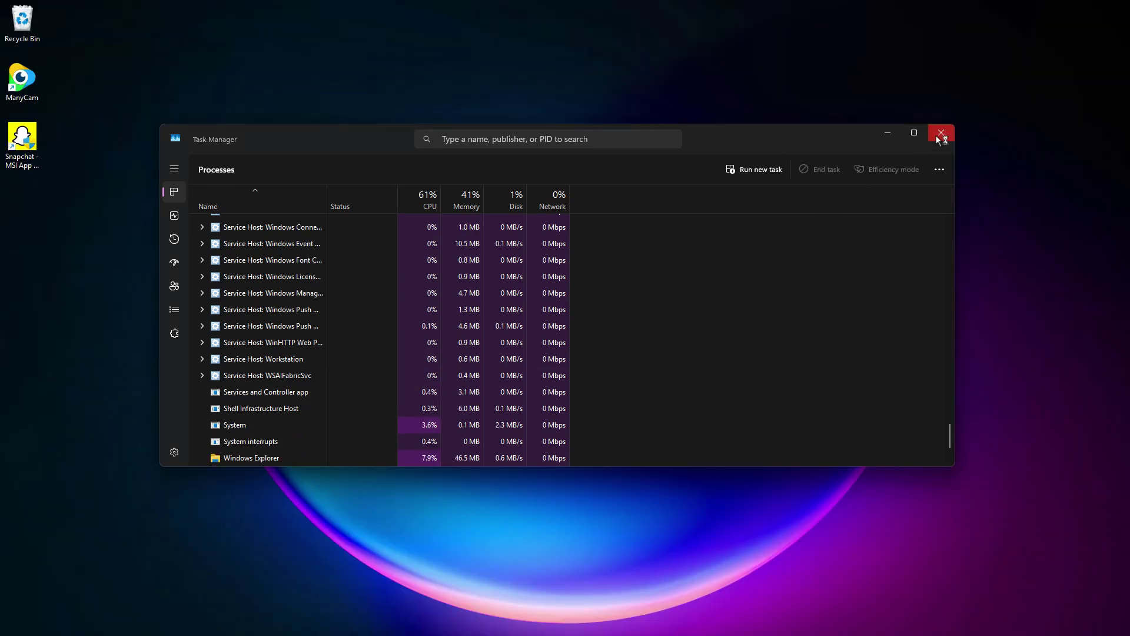
left_click(940, 135)
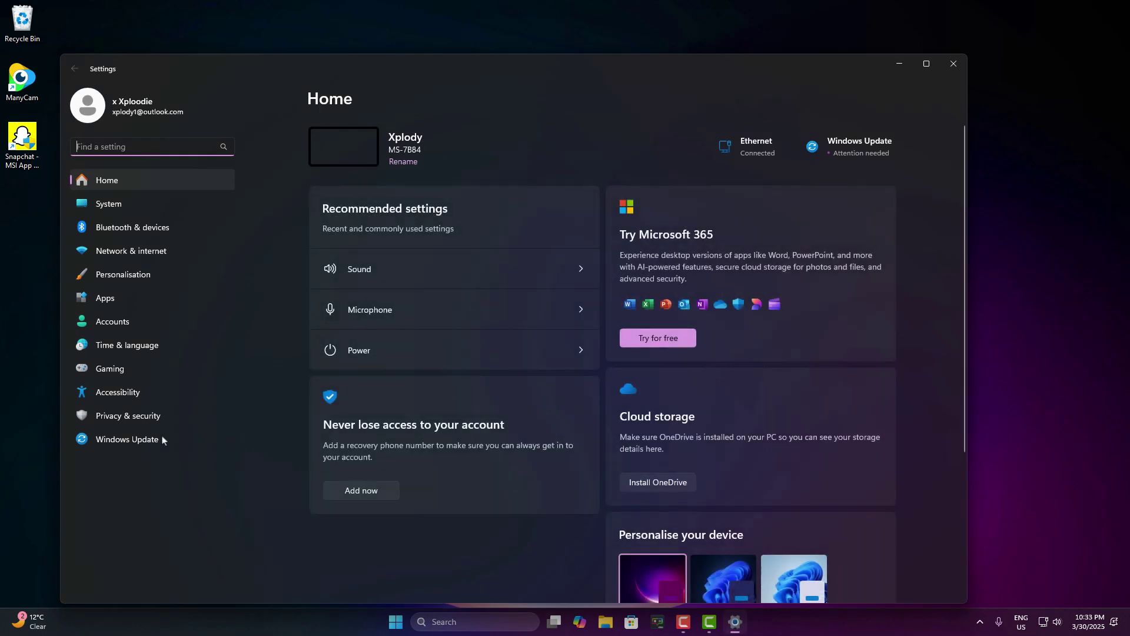
Step: Install all pending updates in Windows Update and run a fresh update check
left_click(124, 439)
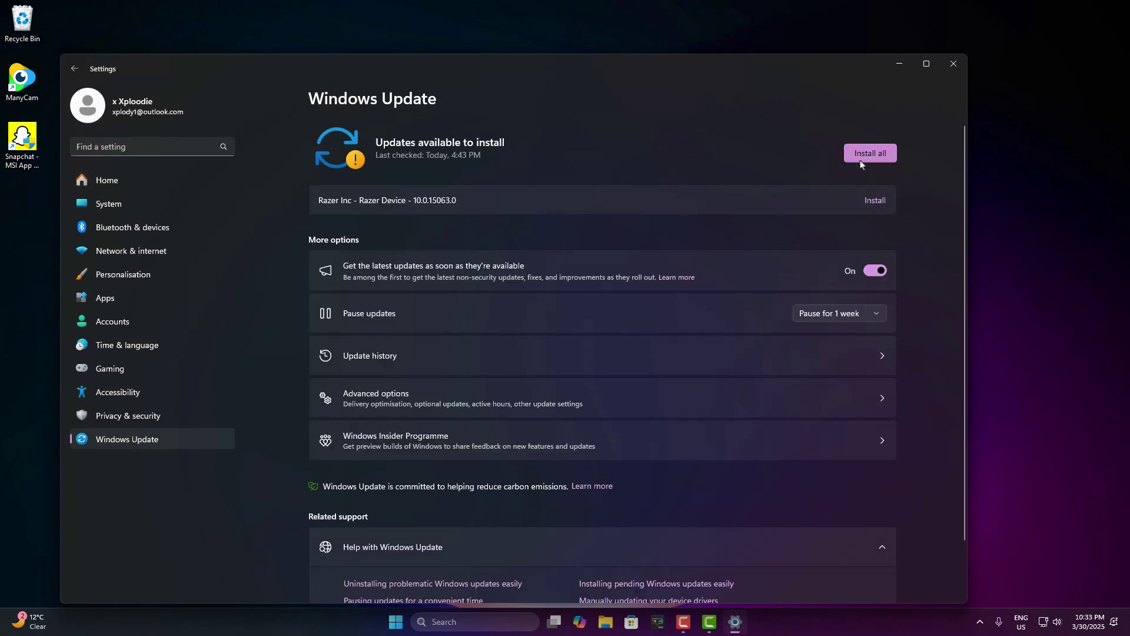
left_click(860, 159)
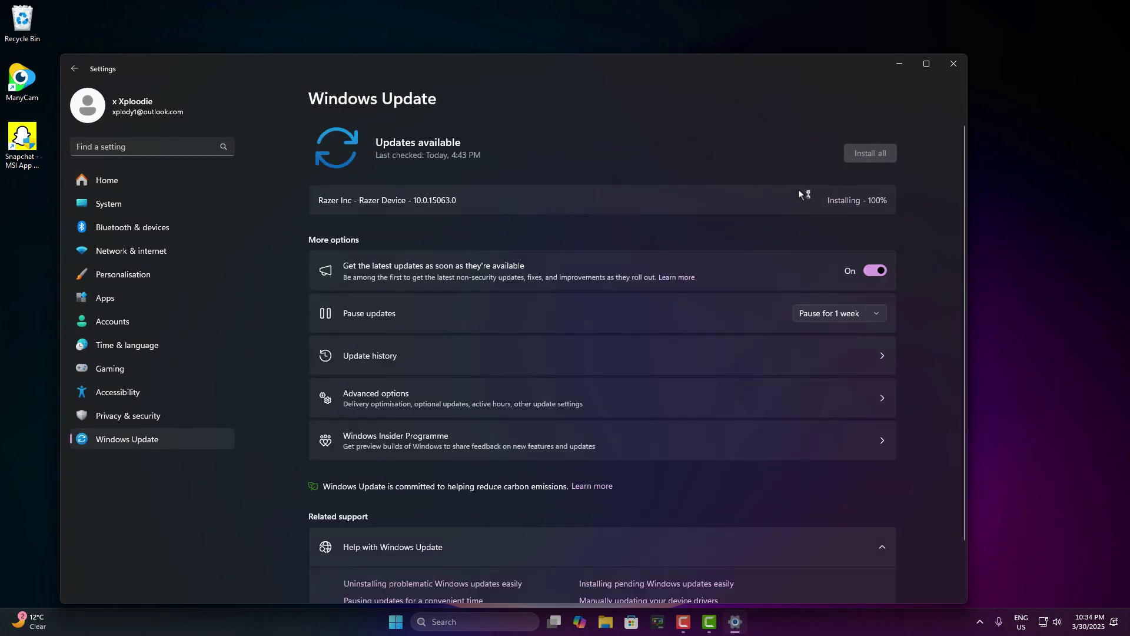
left_click(857, 153)
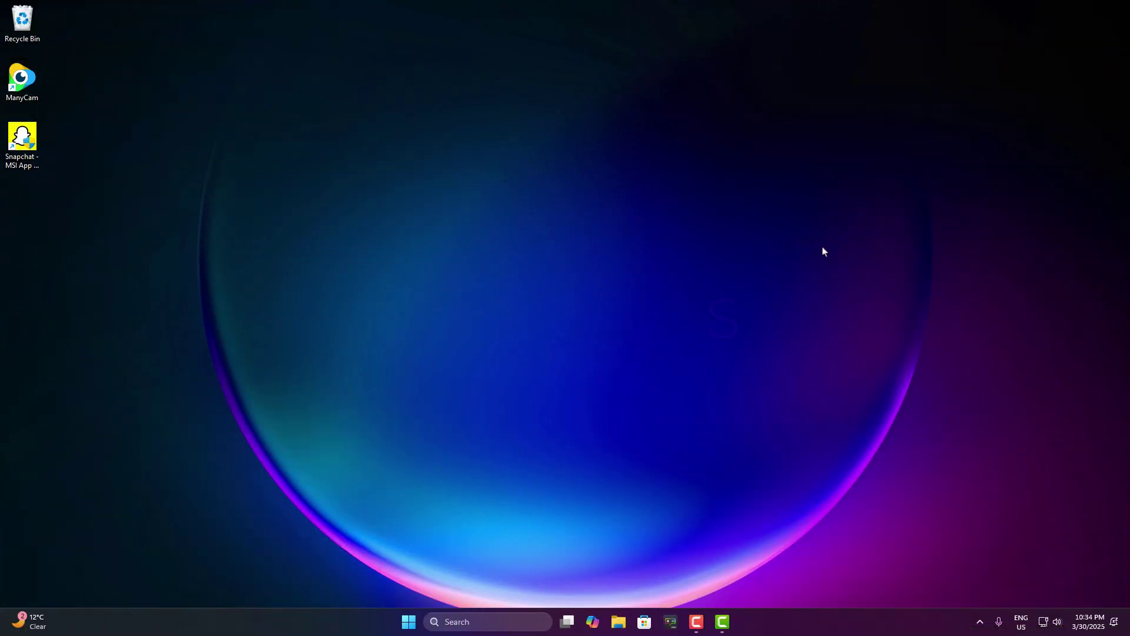
Step: Try to reach the search package LocalState path via Run and dismiss the location unavailable error
key("super+r")
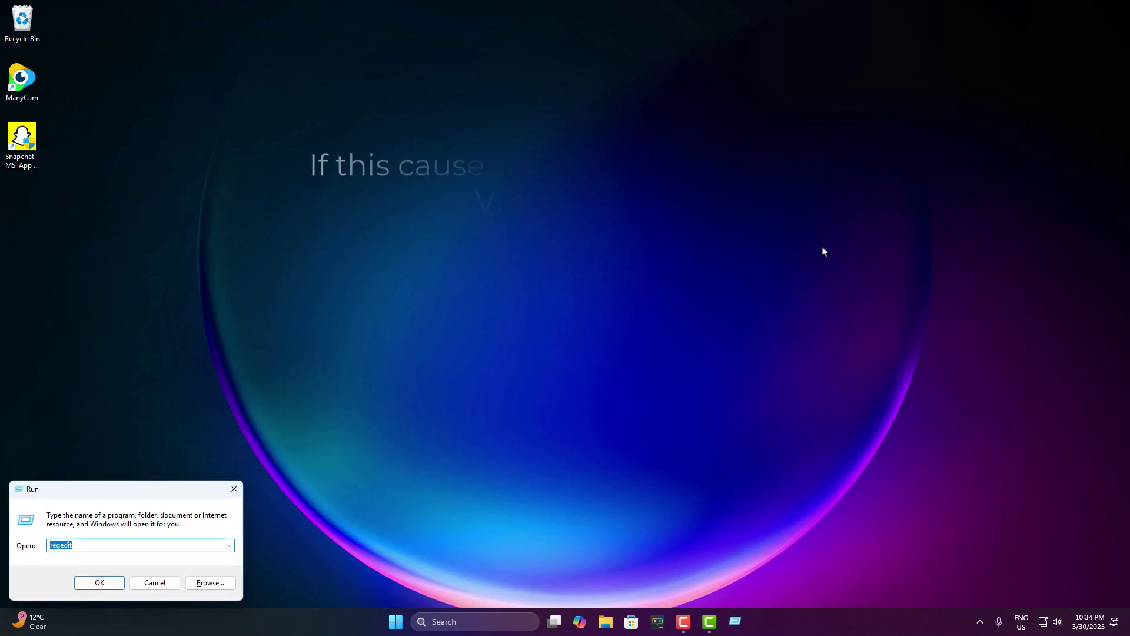
key("ctrl+v")
left_click(100, 582)
left_click(698, 323)
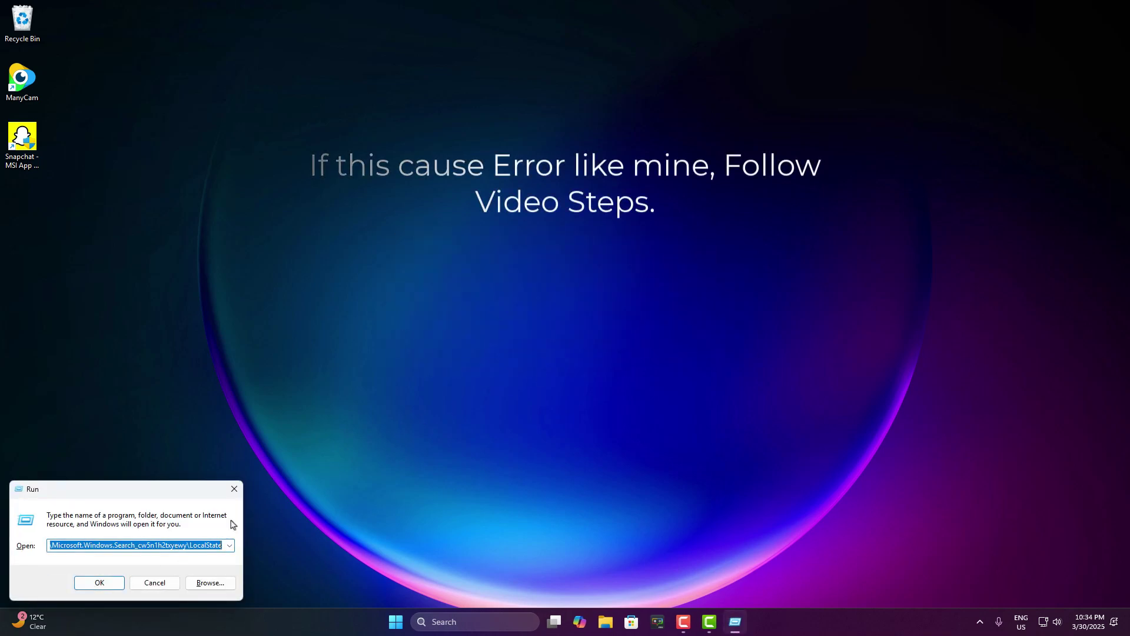
Step: Trim LocalState and the search package name off the path and go to AppData\Local\Packages instead
left_click(191, 545)
double_click(208, 545)
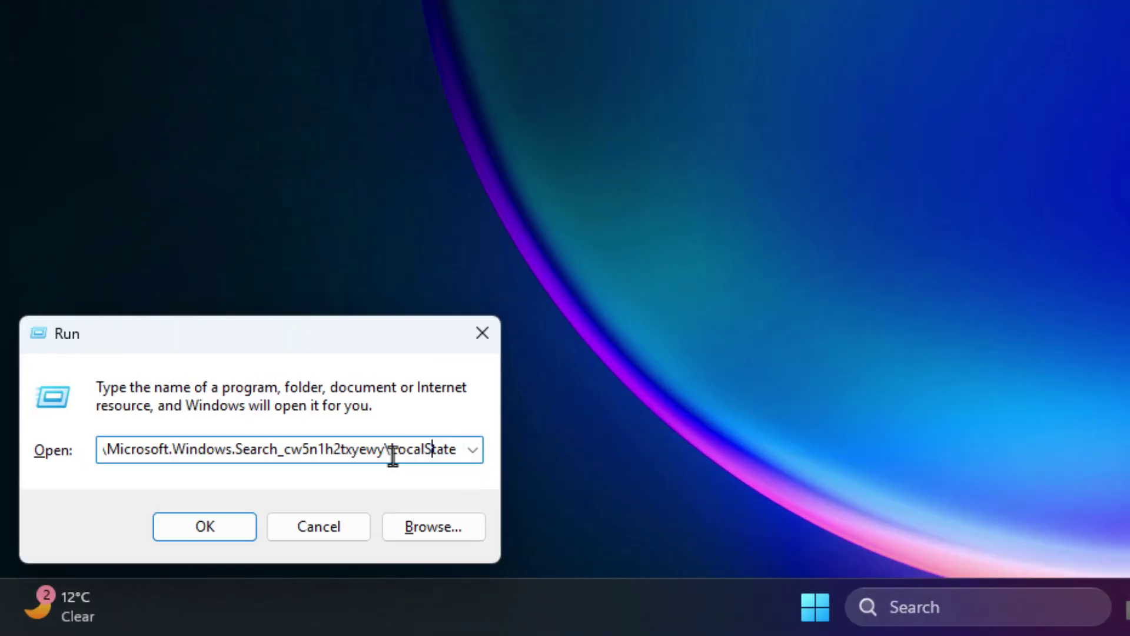
left_click_drag(392, 454, 552, 444)
key("BackSpace")
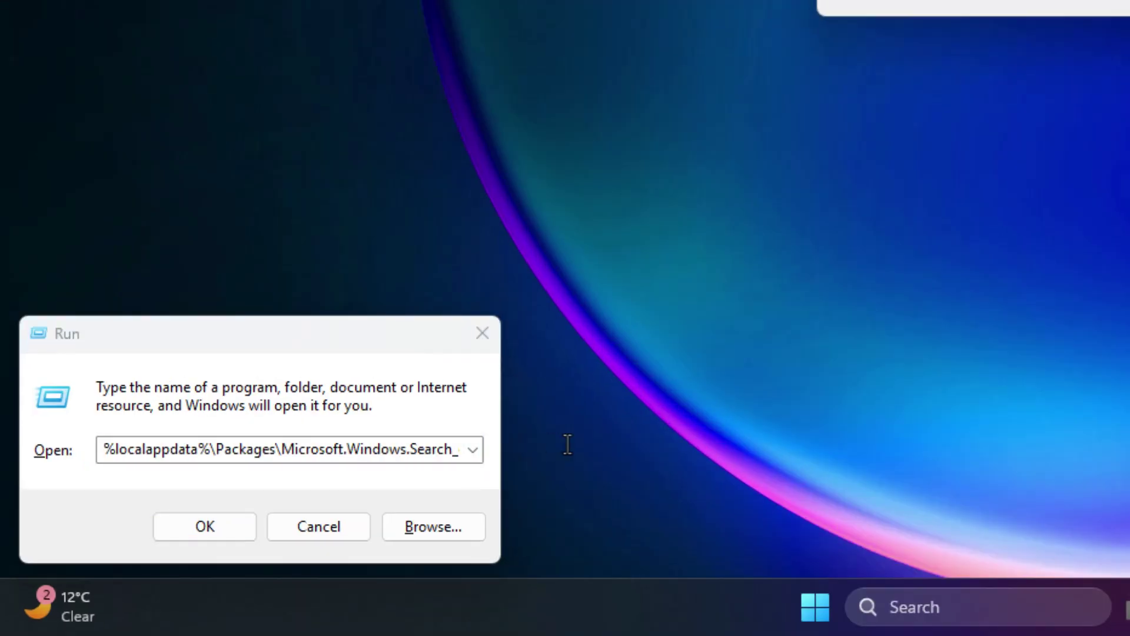
key("ctrl+a")
left_click(294, 450)
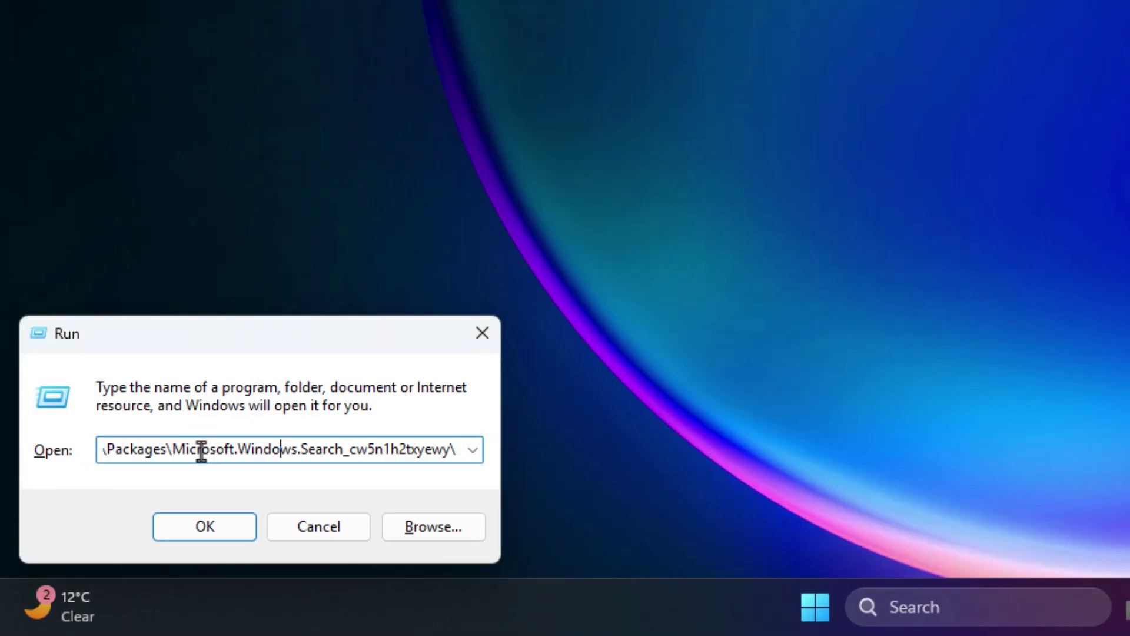
left_click_drag(171, 451, 565, 444)
key("BackSpace")
key("Return")
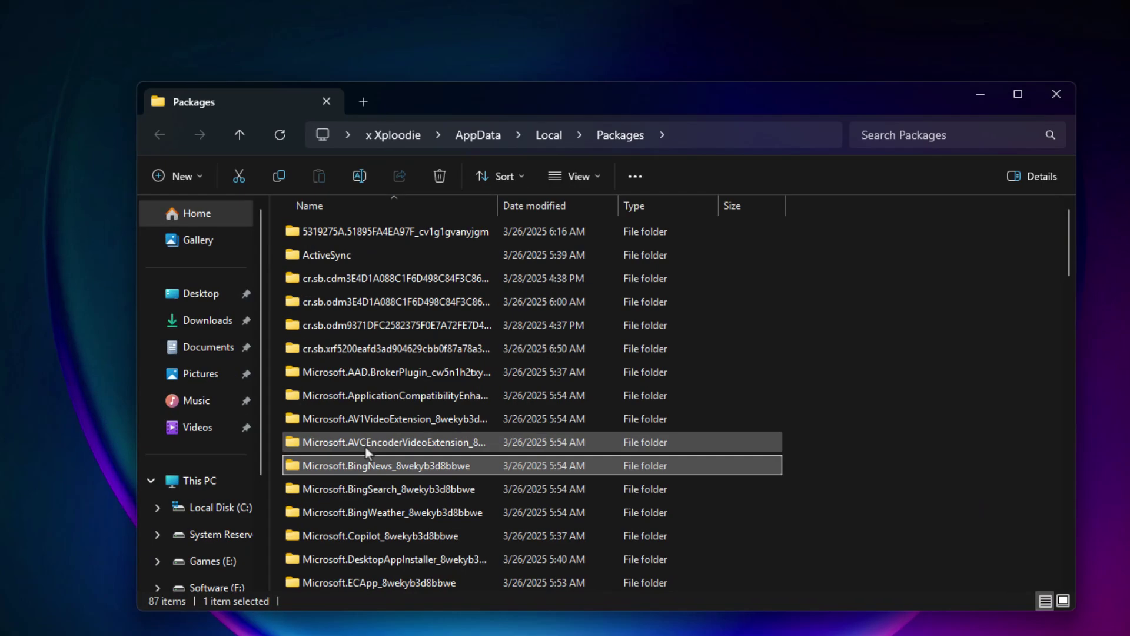
Step: Delete the Microsoft.BingSearch_8wekyb3d8bbwe folder from Packages and close File Explorer
key("Down")
key("Down")
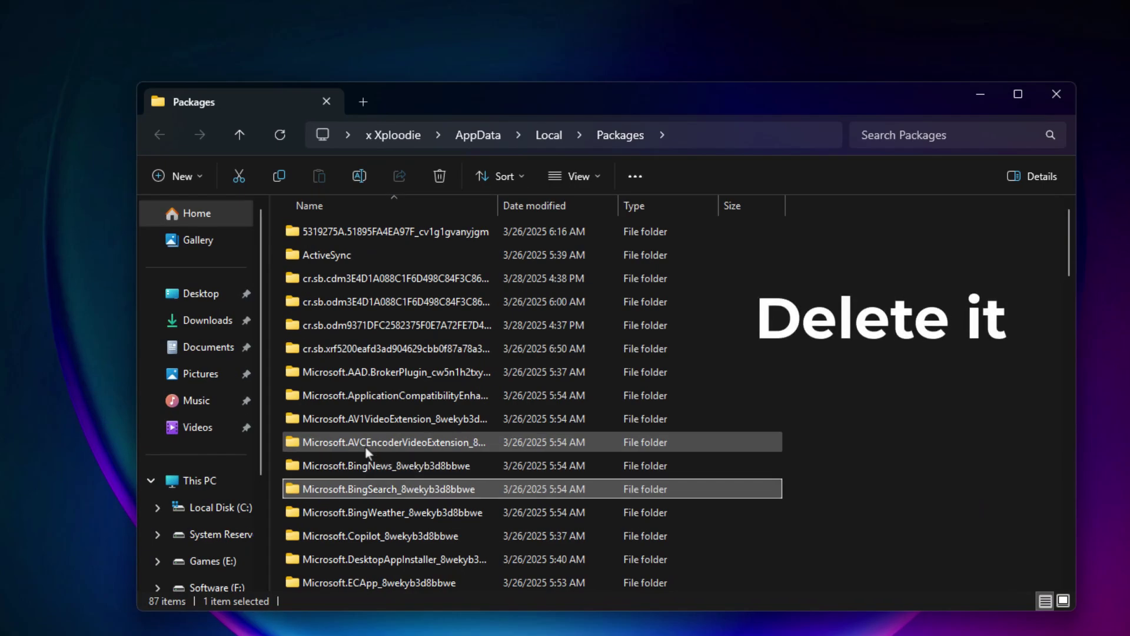
left_click(433, 527)
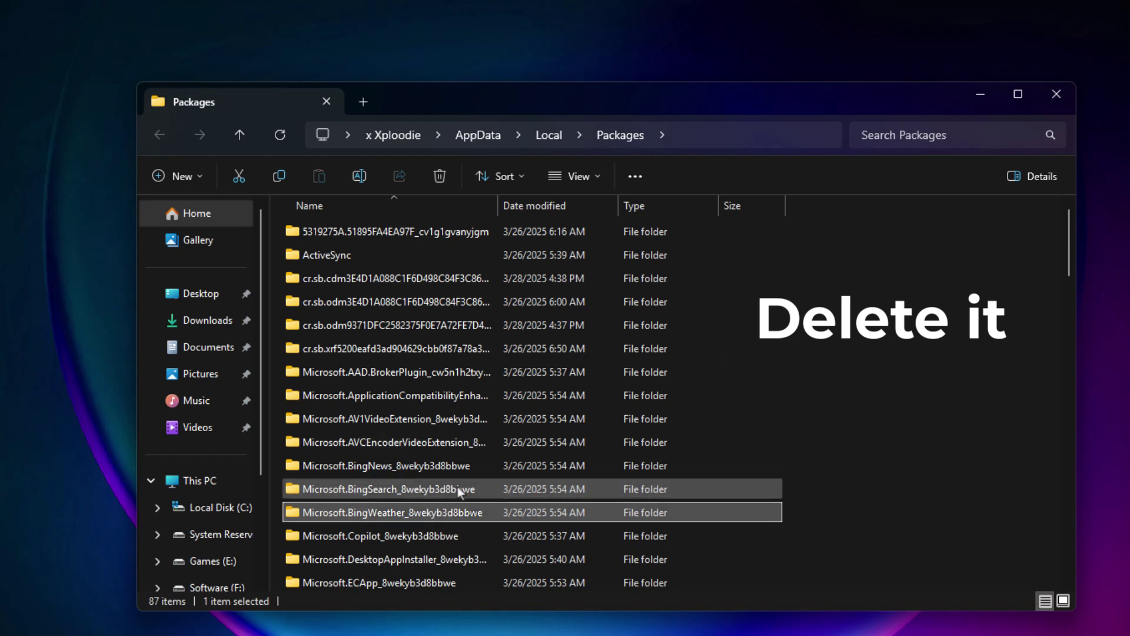
left_click(407, 496)
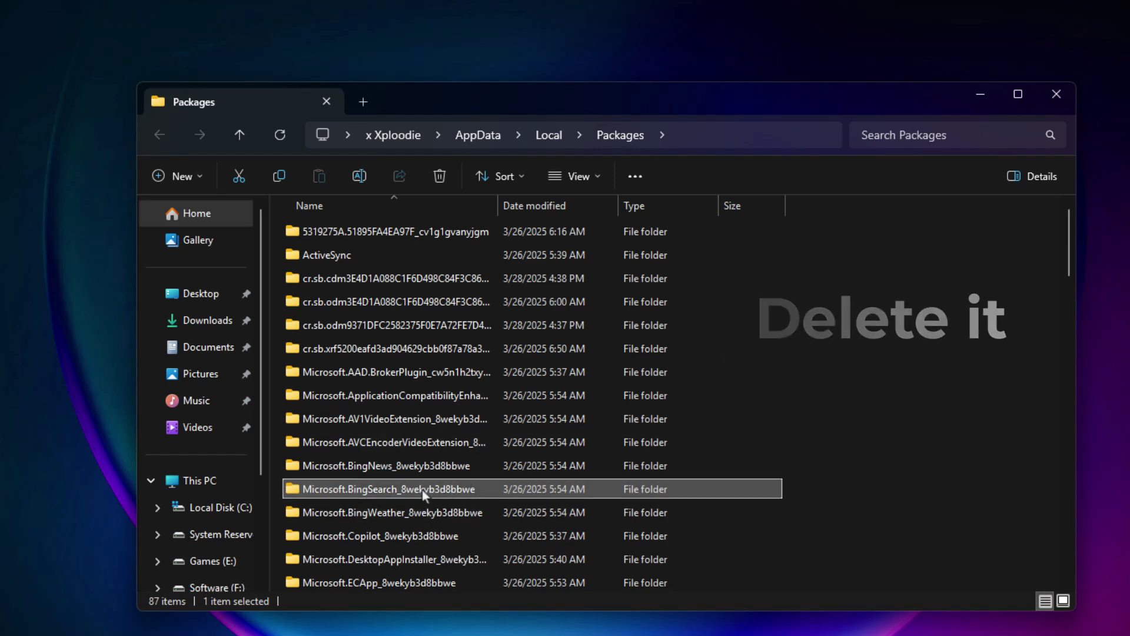
right_click(421, 494)
left_click(591, 521)
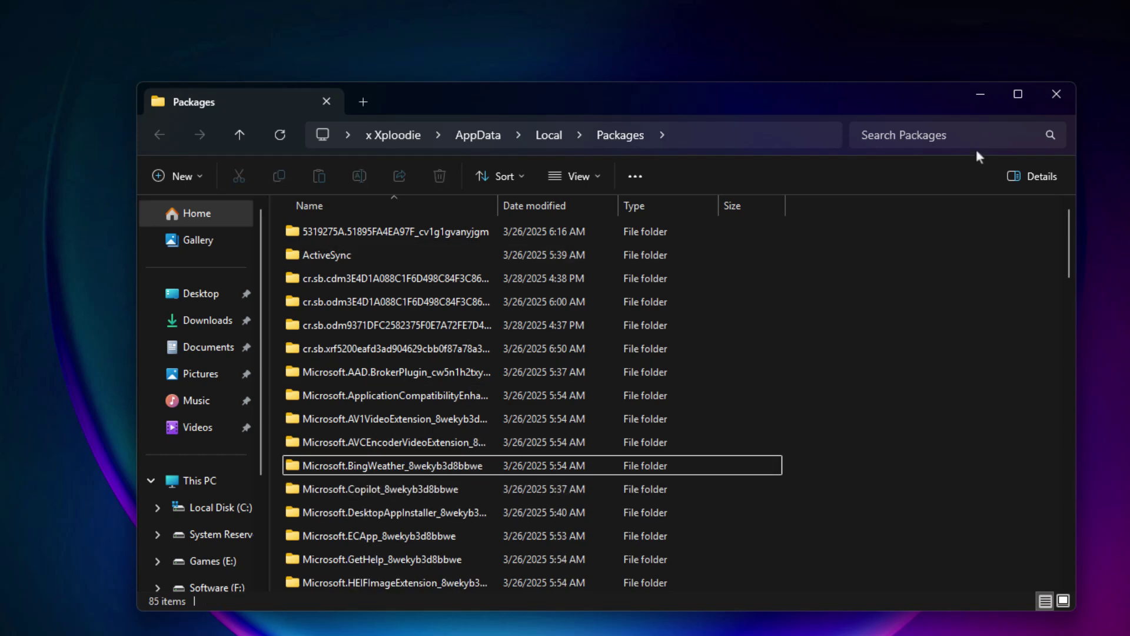
left_click(1057, 96)
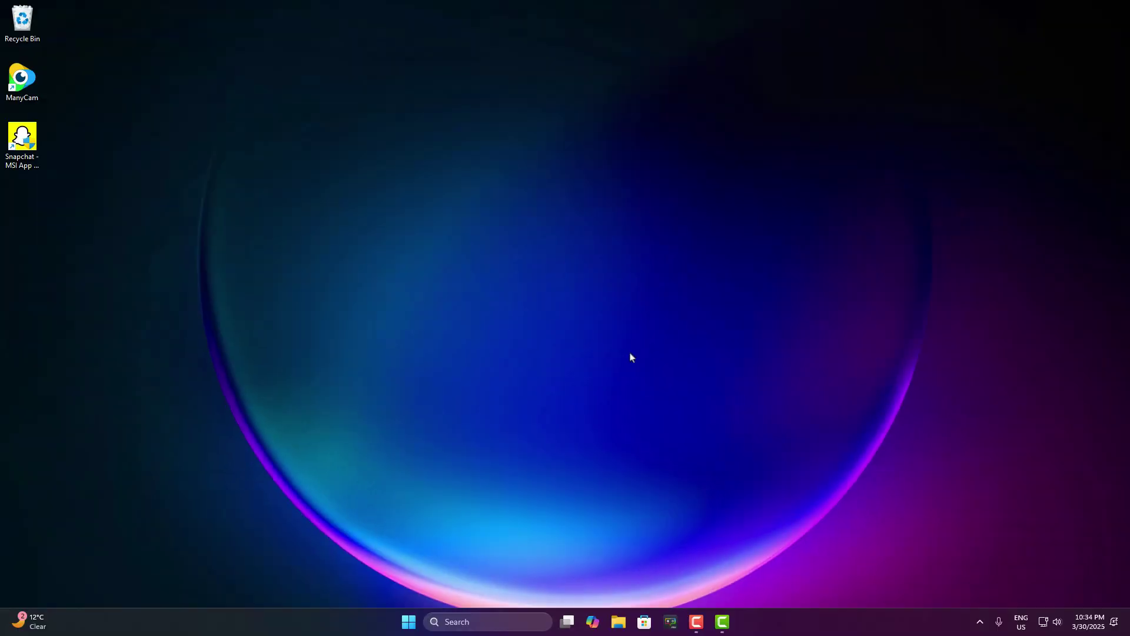